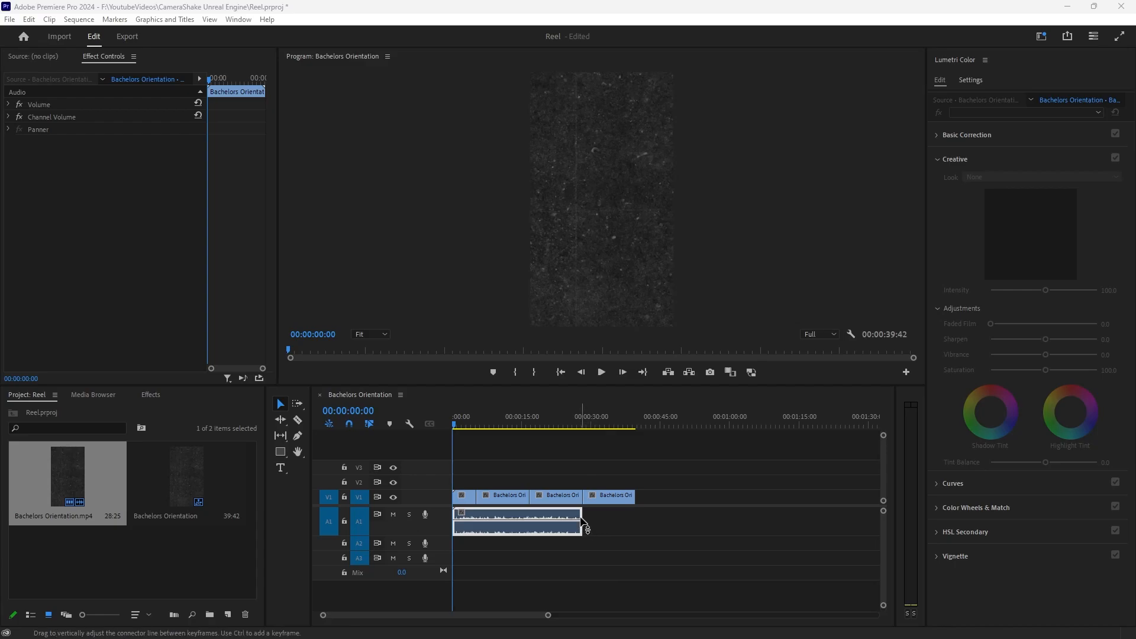
Cut the audio clip on track A1 in two at 00:00:14:28
mouse_move(582, 513)
left_mouse_down()
mouse_move(499, 513)
mouse_move(603, 512)
left_mouse_up()
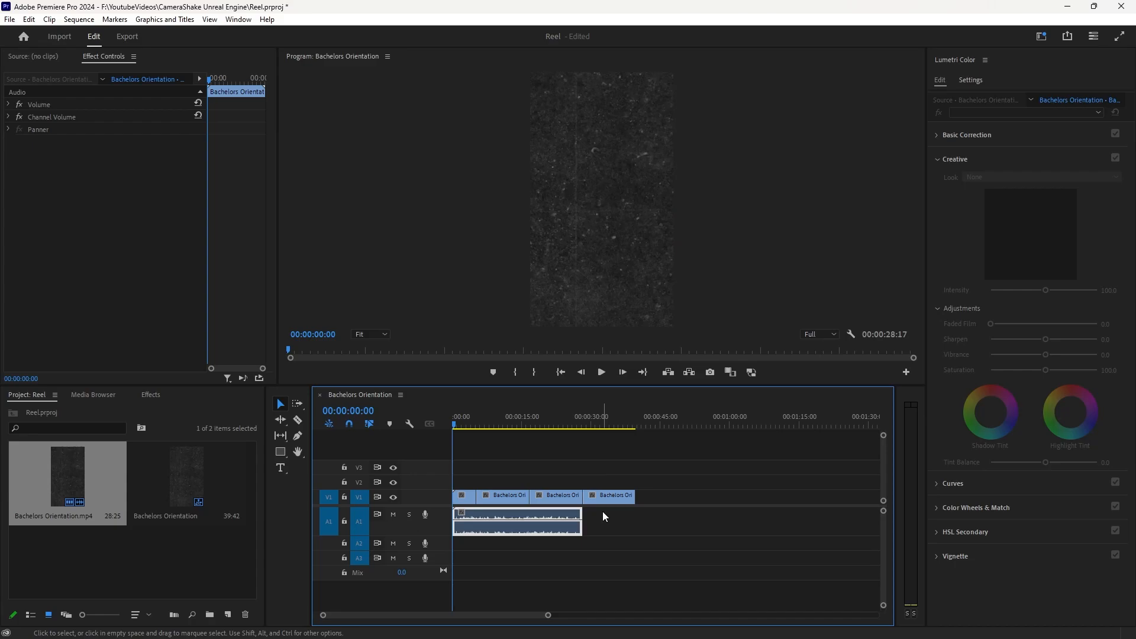
left_click(520, 421)
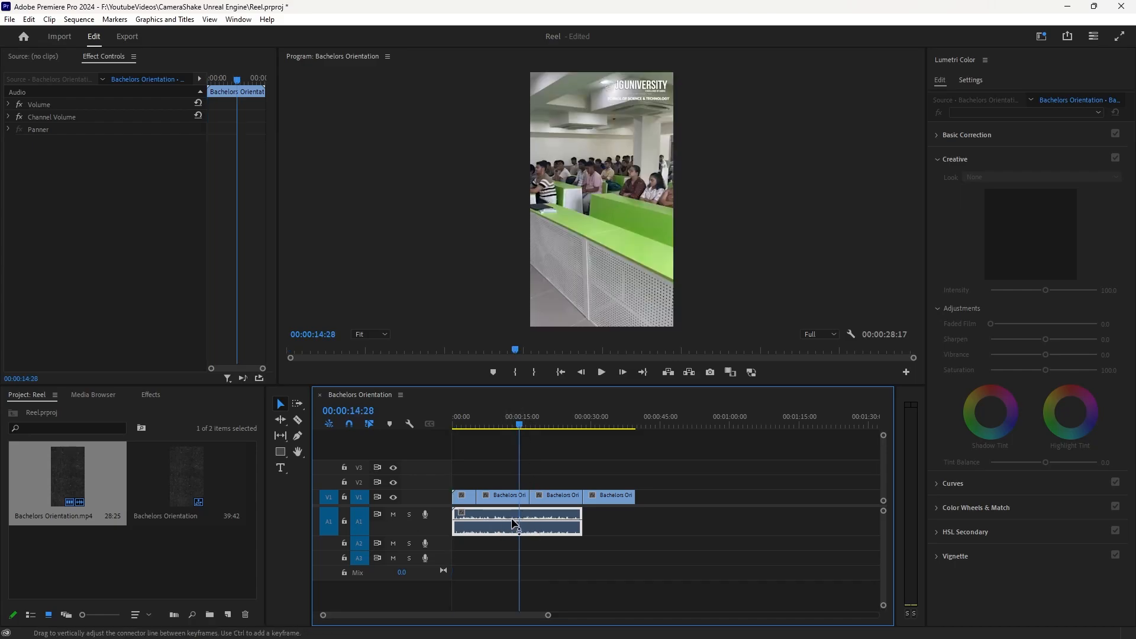
scroll(516, 521, "up", 6)
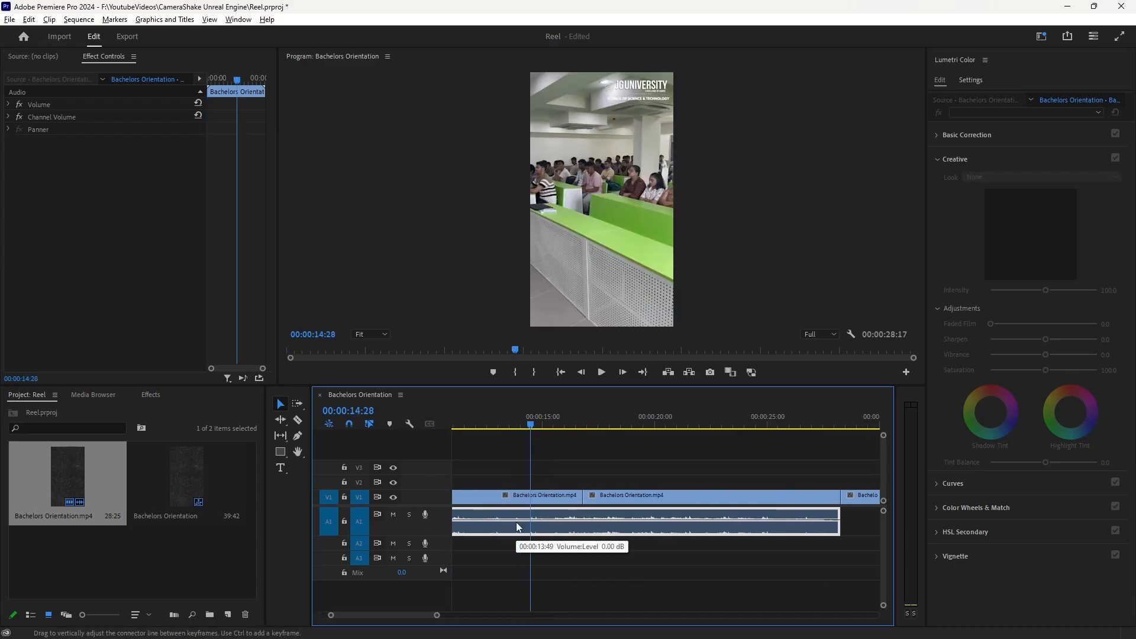
scroll(516, 522, "up", 1)
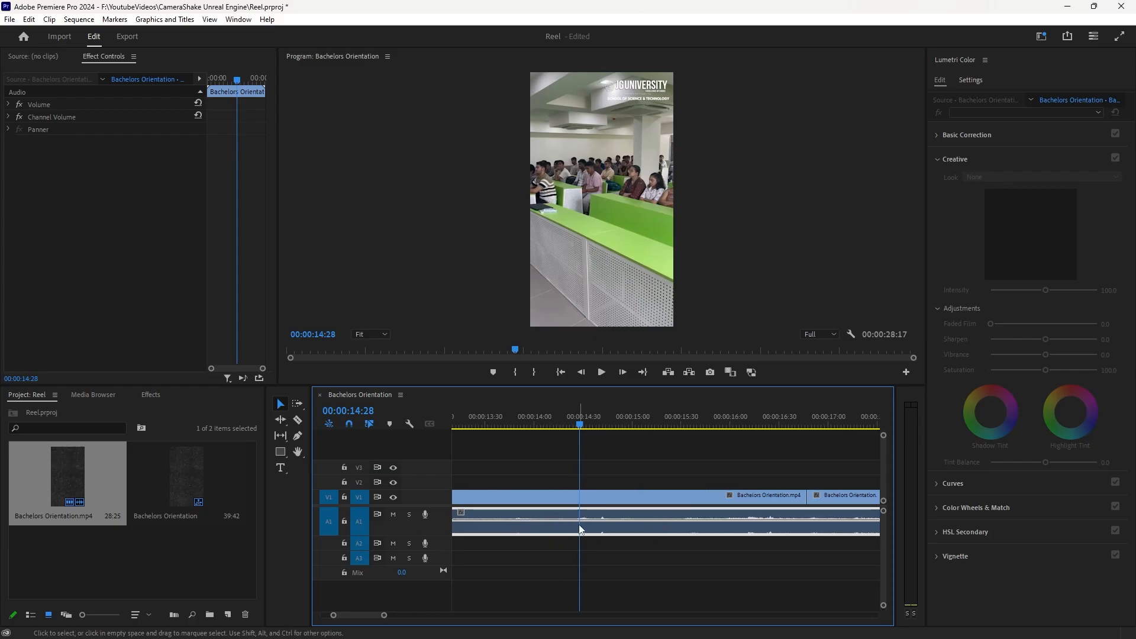
key("ctrl+k")
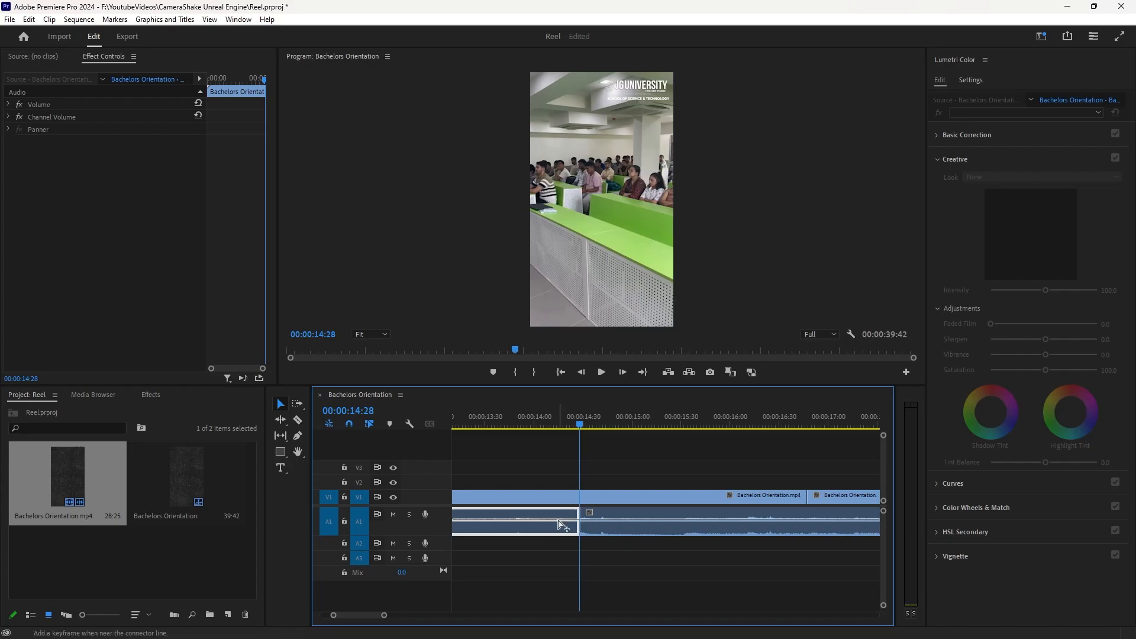
Paste a copy of the first audio segment at 00:00:28:17, directly after the existing audio on A1
scroll(561, 529, "down", 1)
scroll(562, 529, "down", 4)
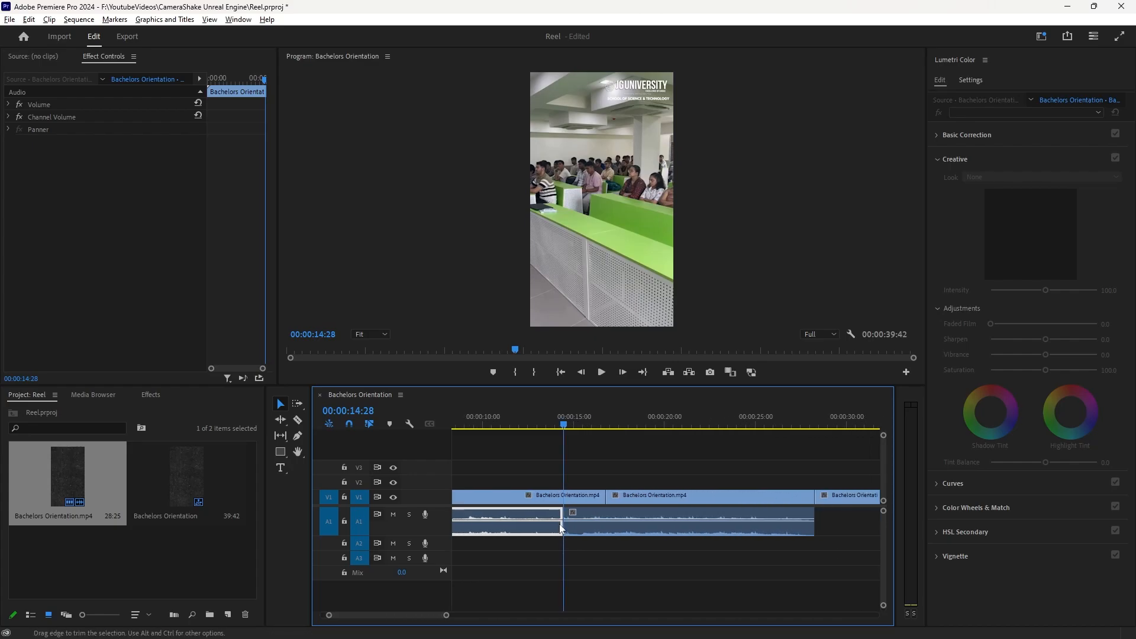
left_click(717, 421)
left_click_drag(718, 421, 728, 423)
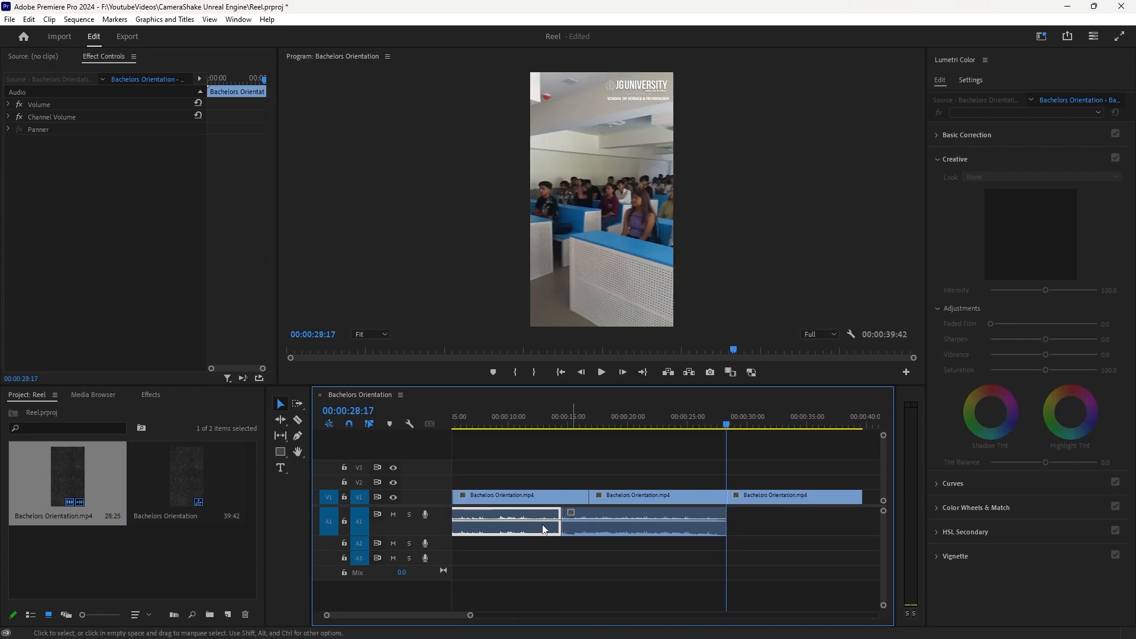
key("ctrl+v")
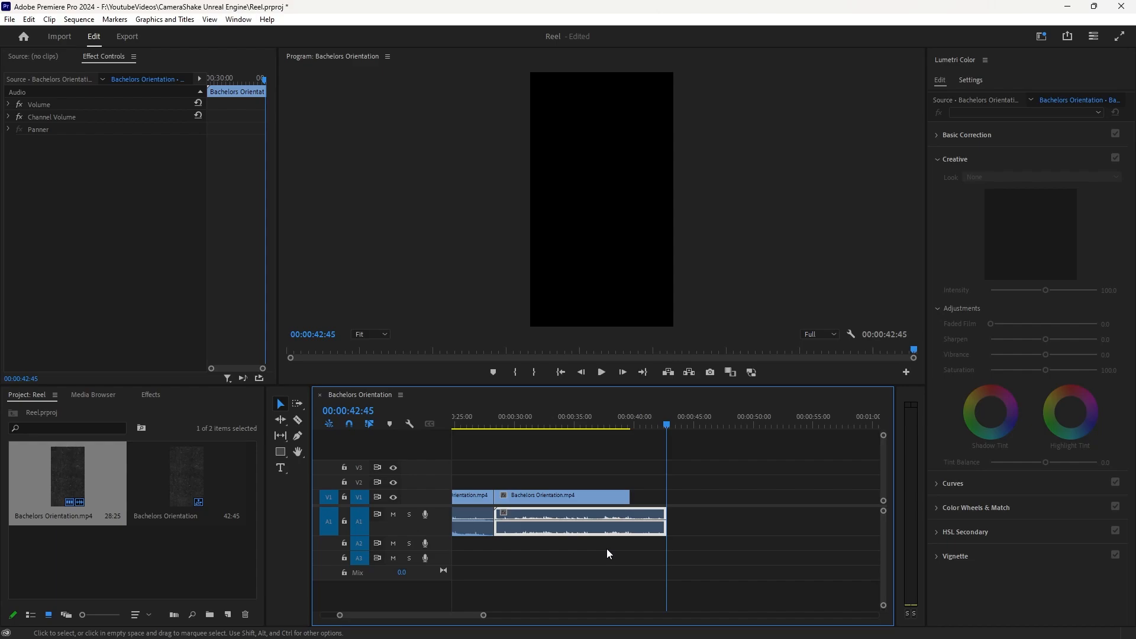
Mute audio track A1 and return the playhead from the end of the video to the start of the sequence
left_click(664, 426)
left_click_drag(663, 426, 631, 426)
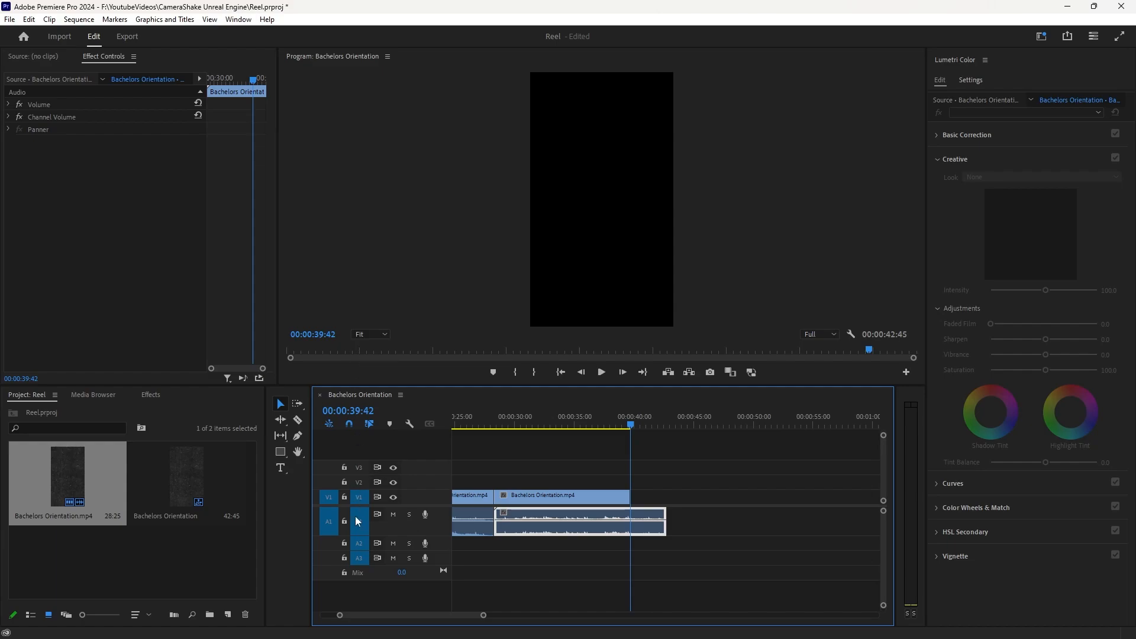
left_click(393, 514)
left_click_drag(632, 424, 432, 435)
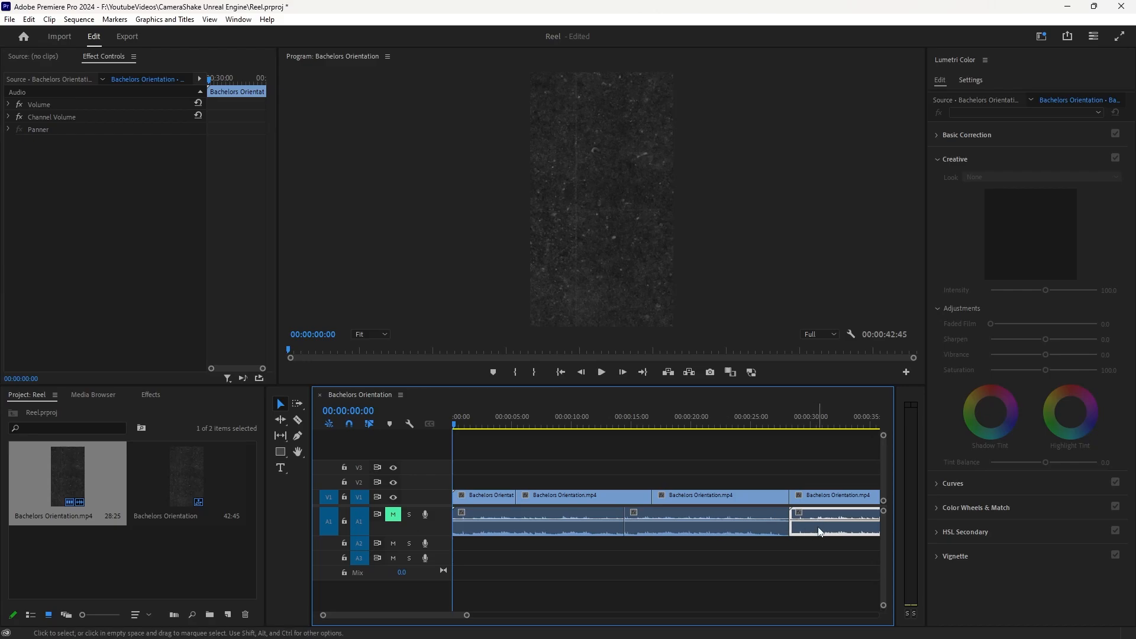
Delete the pasted copy and the second audio segment, and extend the first segment back to its full length at 00:00:28:17
key("Delete")
left_click(702, 534)
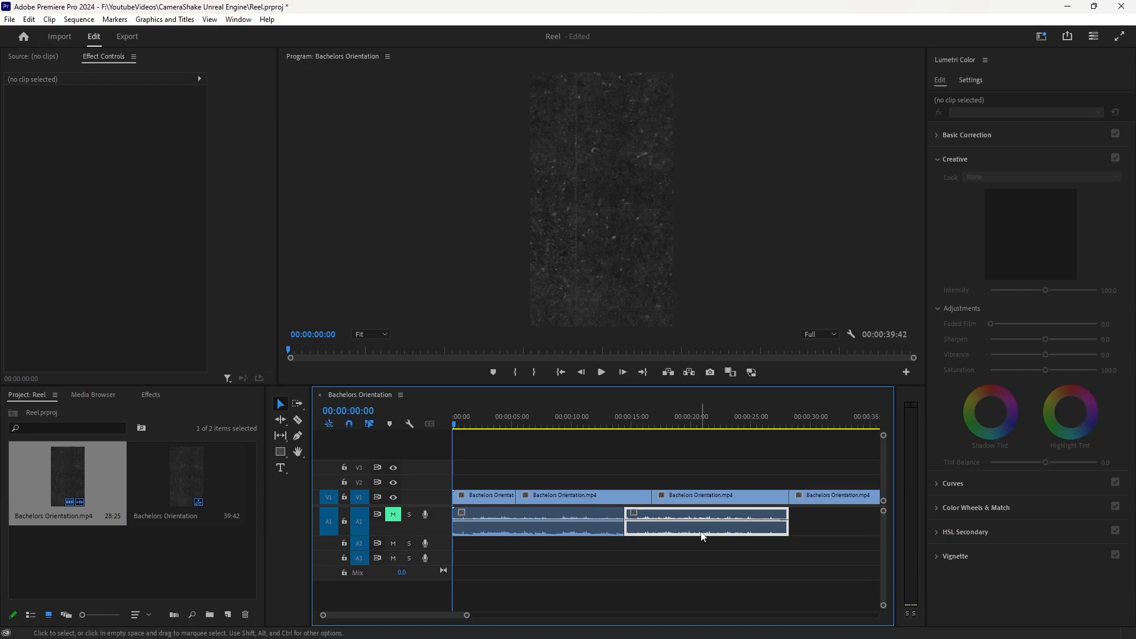
key("Delete")
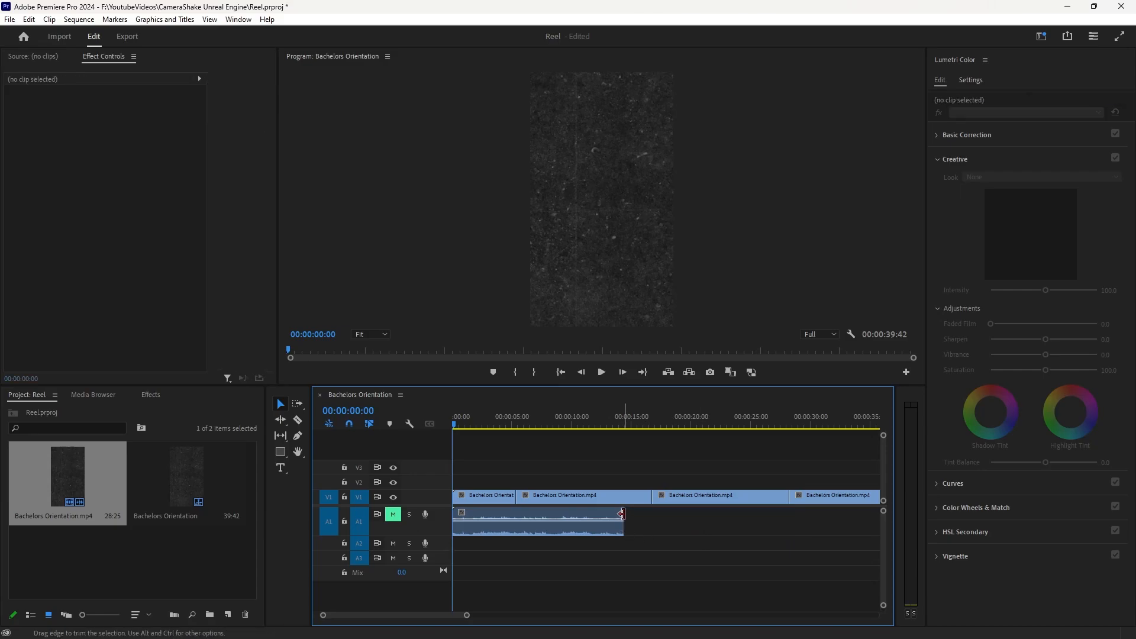
left_click_drag(621, 514, 810, 513)
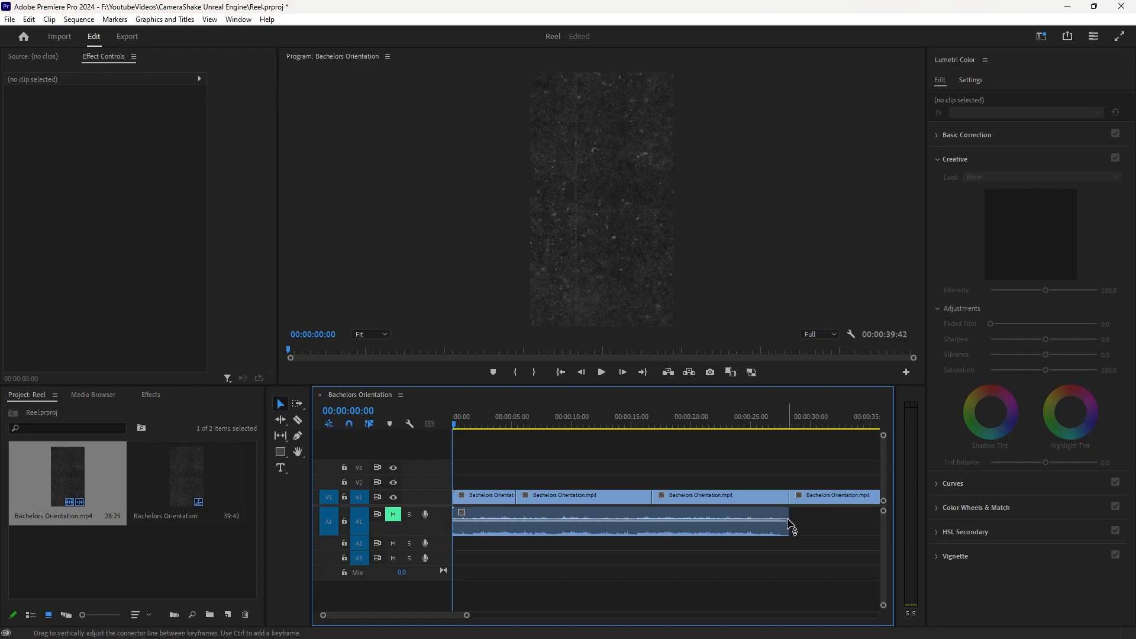
scroll(788, 521, "up", 10)
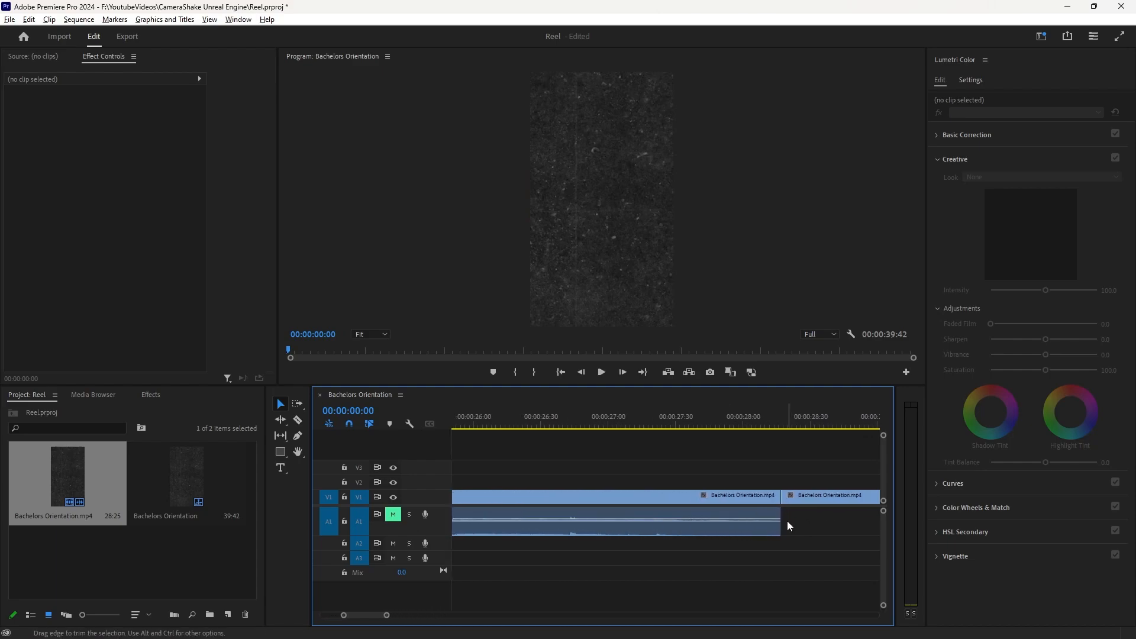
scroll(787, 521, "up", 3)
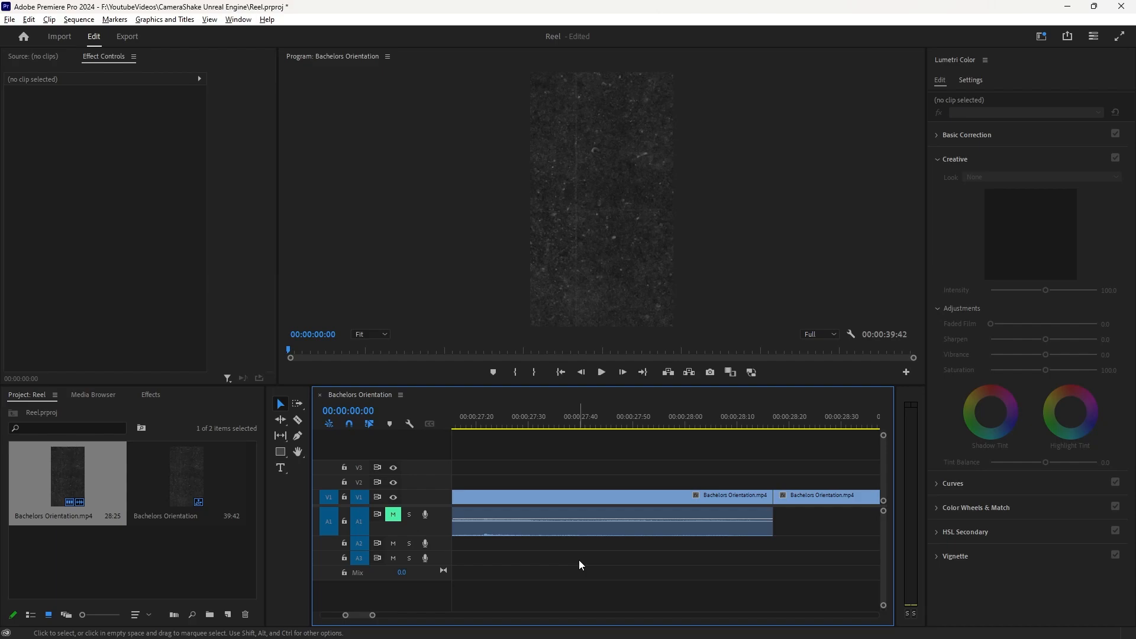
scroll(579, 560, "down", 5)
scroll(579, 560, "down", 5)
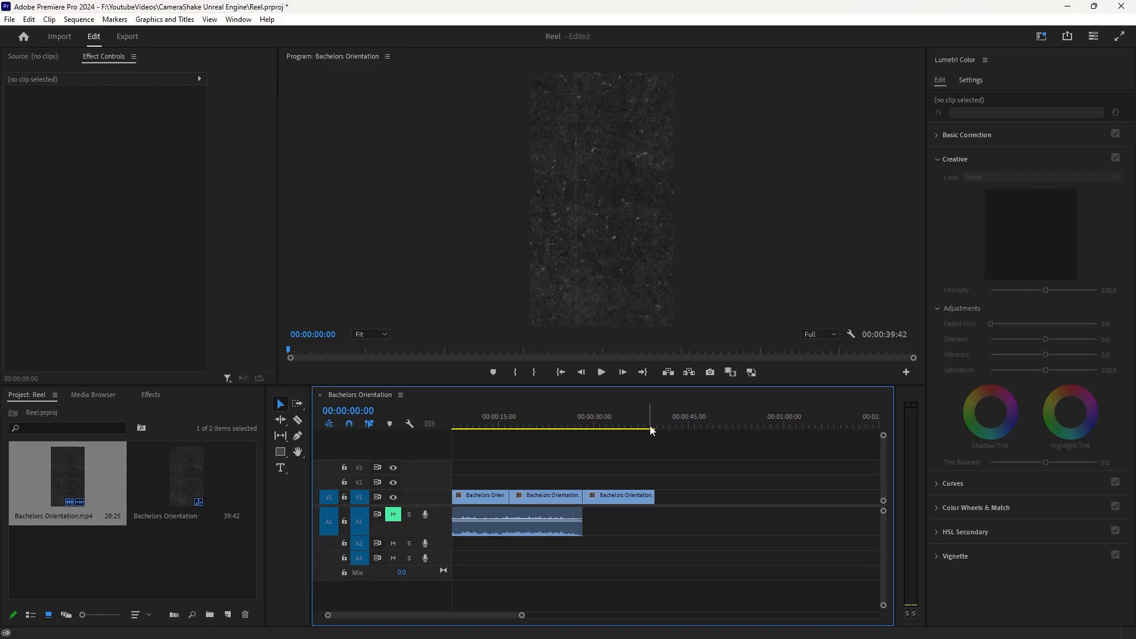
Close the Lumetri Color controls and show them again
left_click(238, 19)
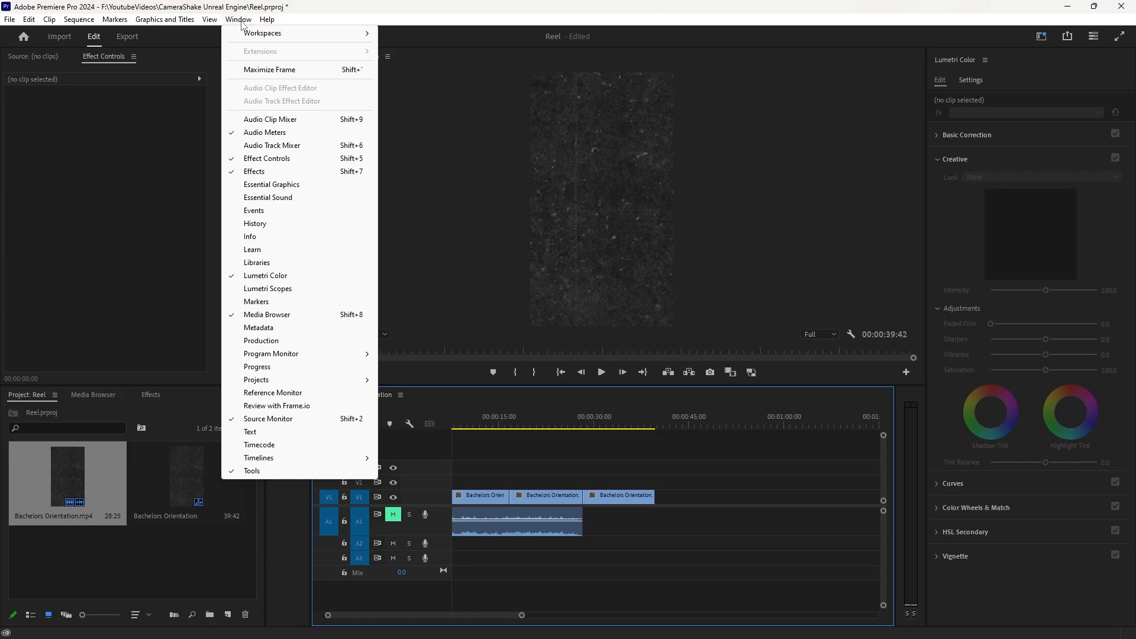
mouse_move(267, 19)
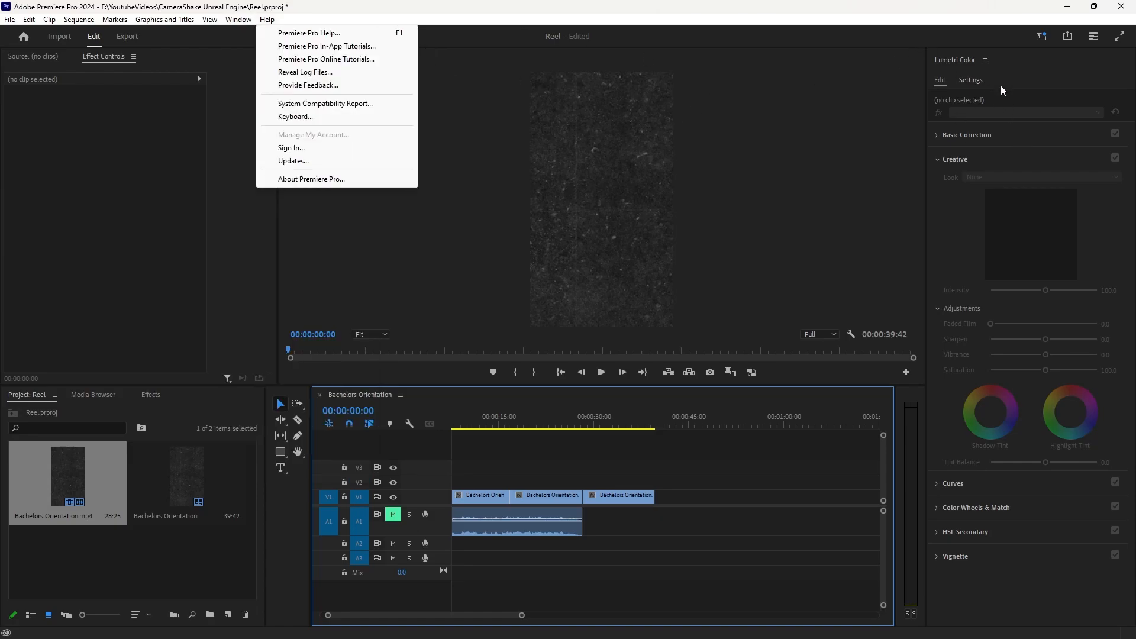
mouse_move(232, 23)
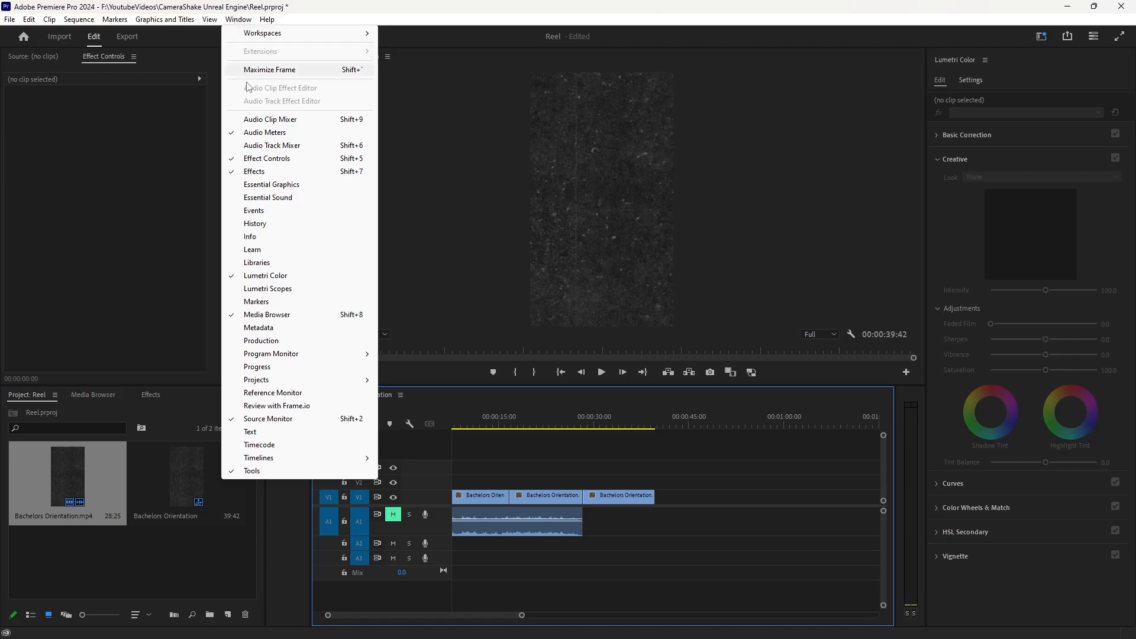
left_click(269, 279)
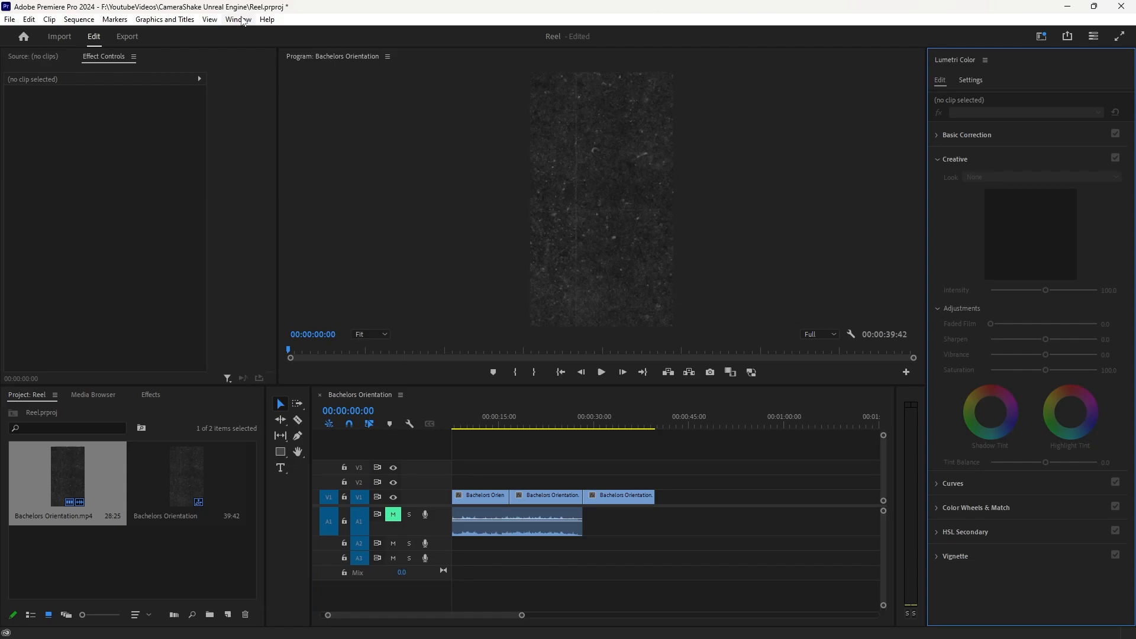
left_click(986, 60)
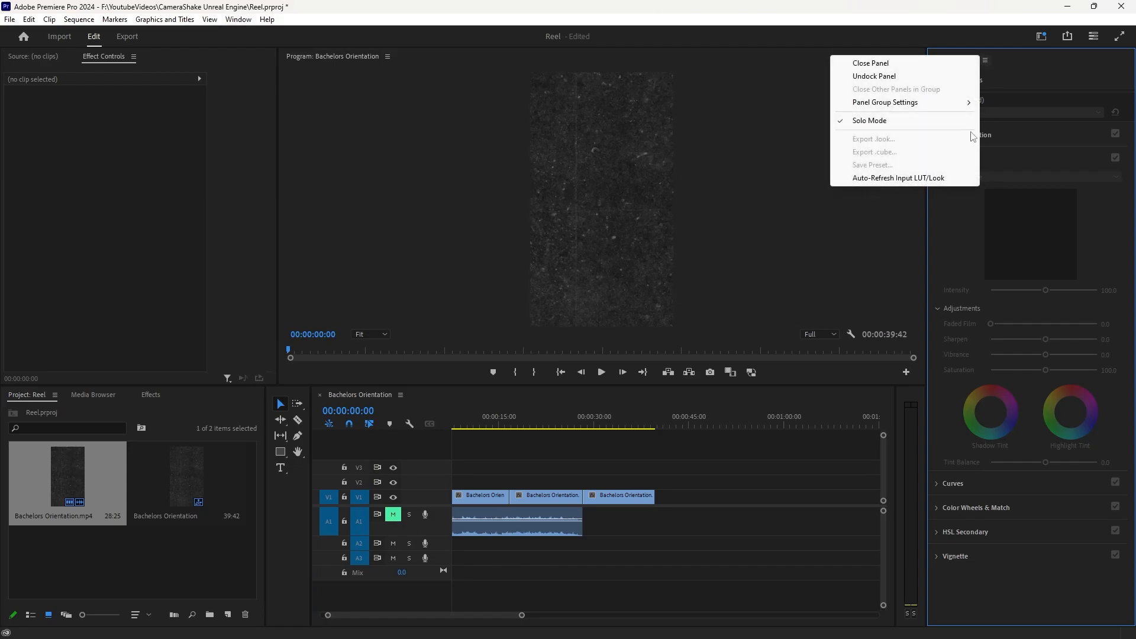
left_click(882, 63)
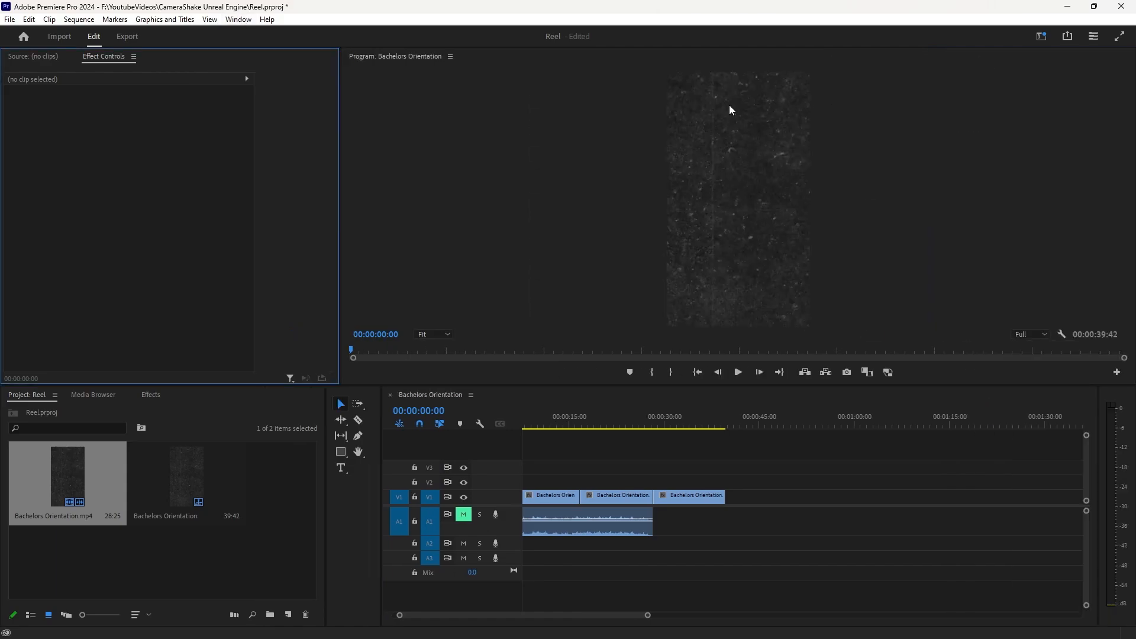
left_click(238, 20)
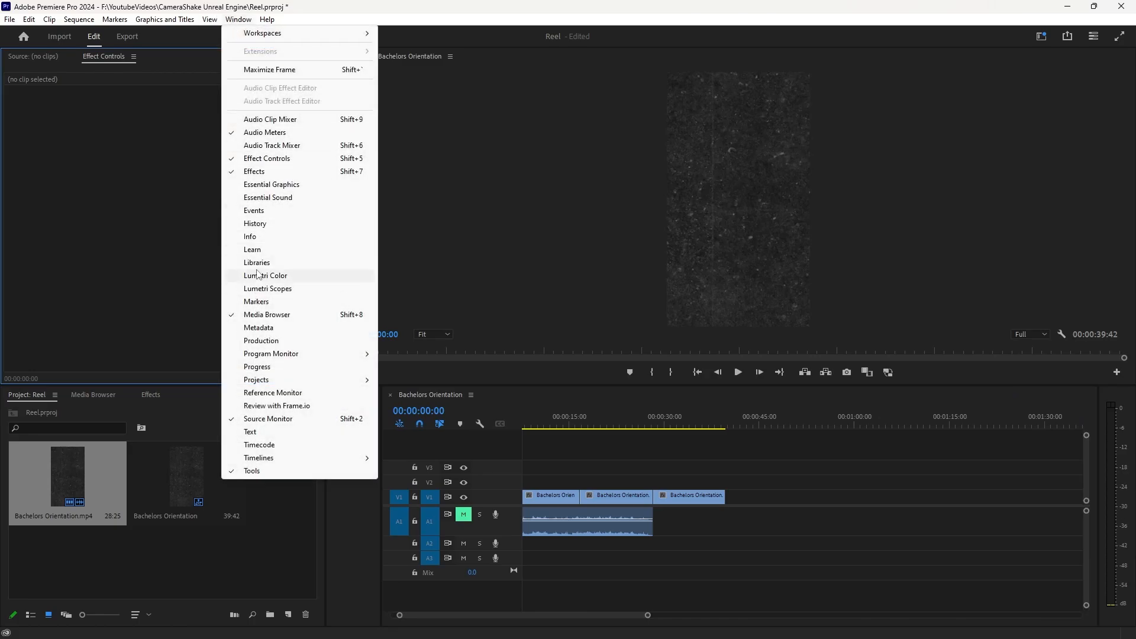
left_click(260, 275)
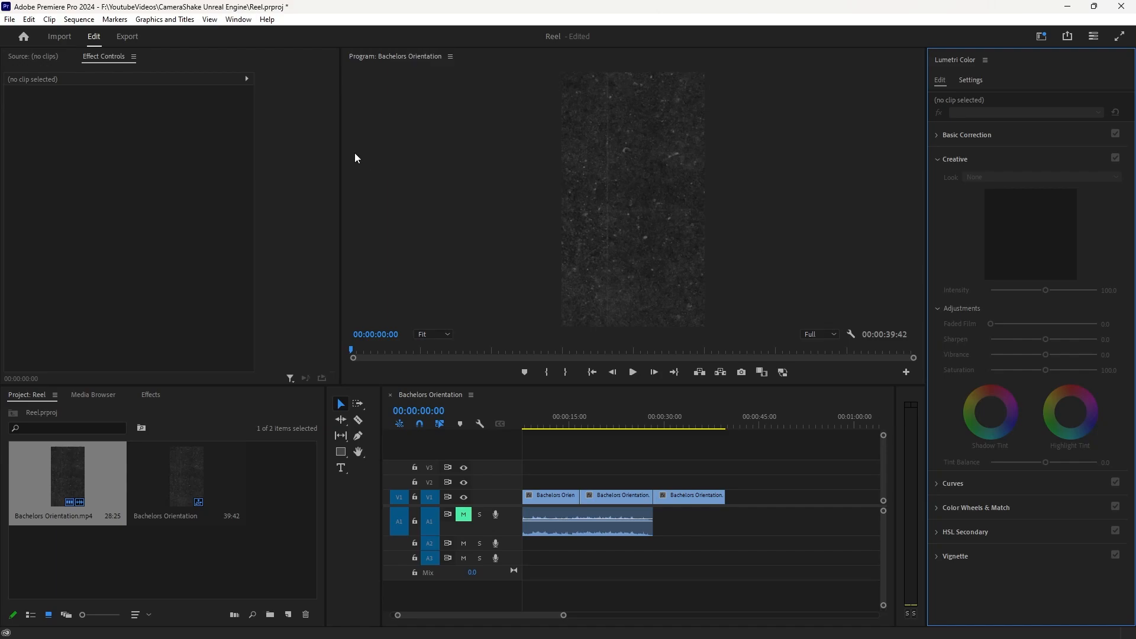
Show the Essential Sound controls and tag the audio clip on A1 as Music
left_click(239, 19)
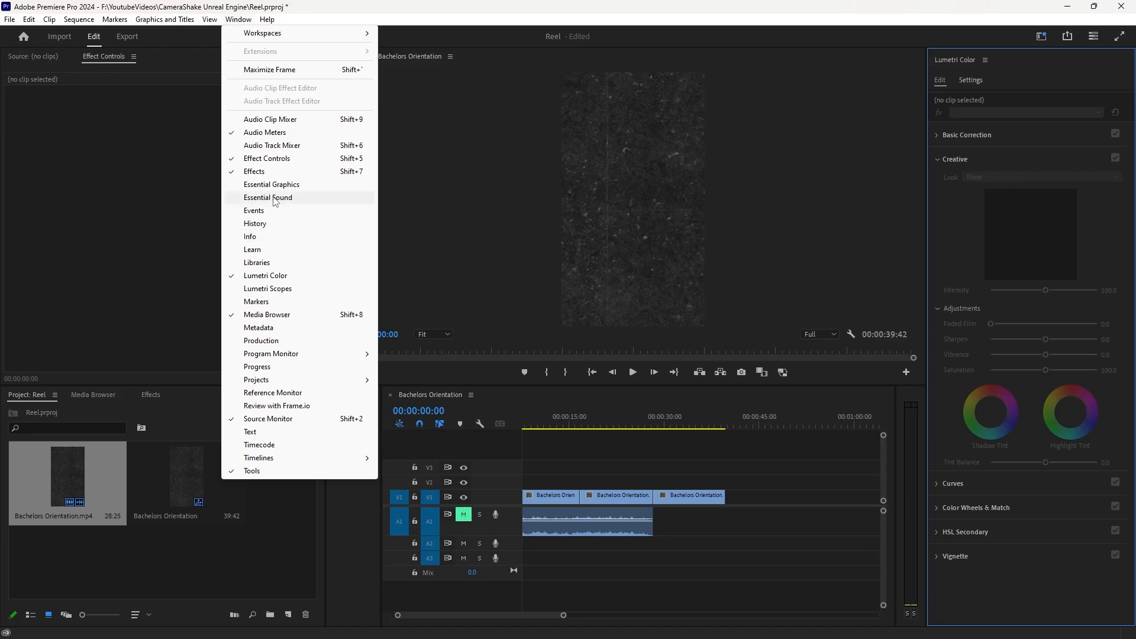
left_click(275, 199)
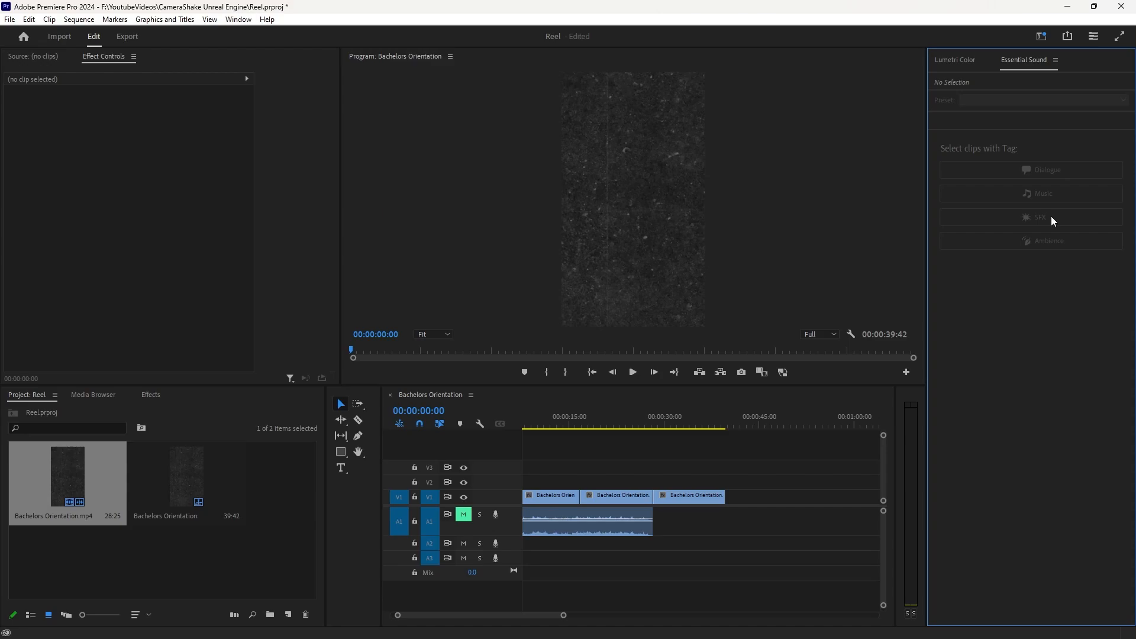
left_click(627, 535)
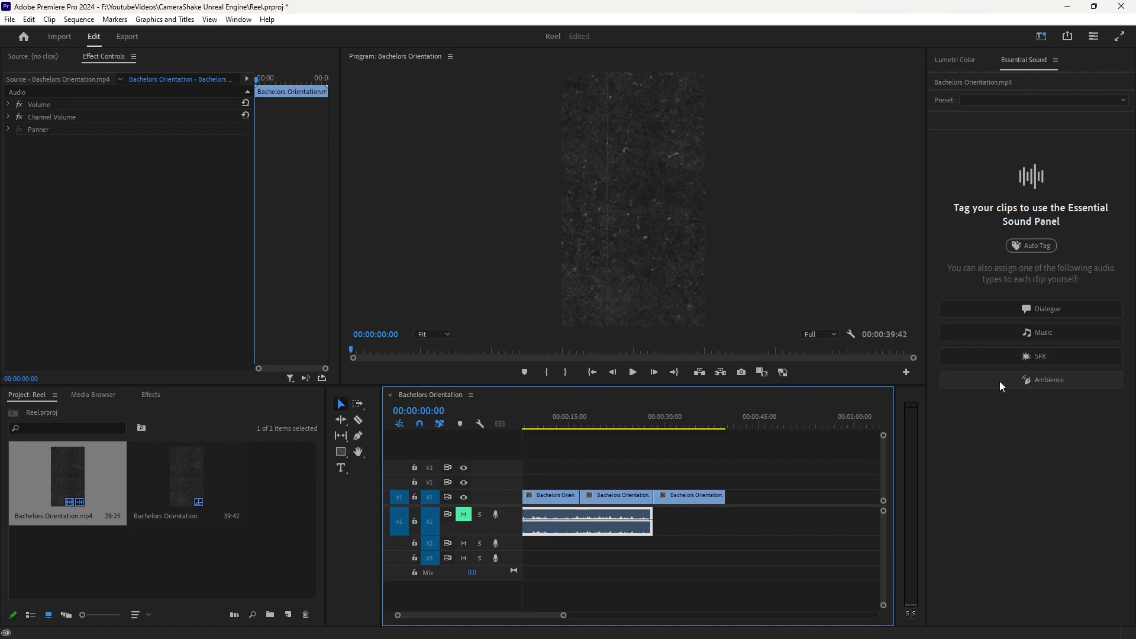
left_click(997, 336)
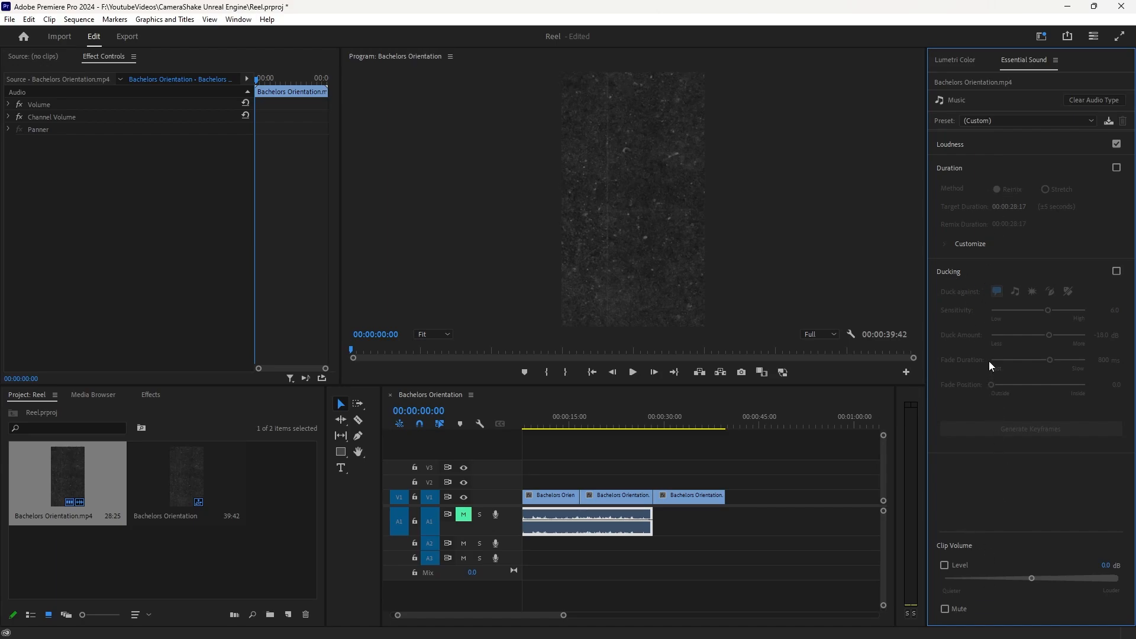
left_click(983, 123)
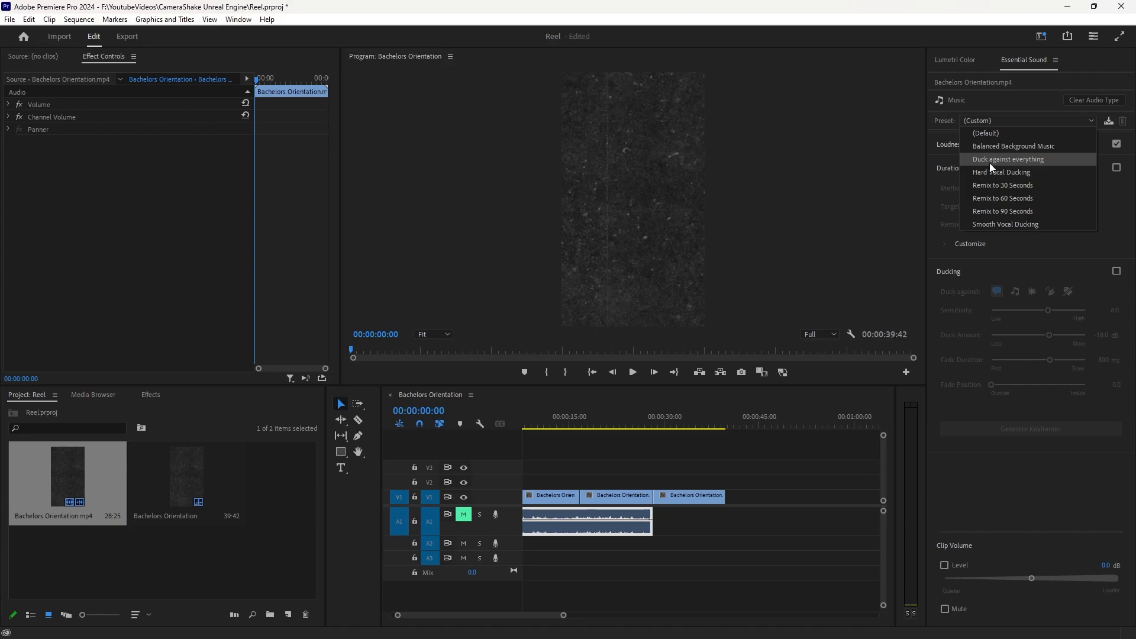
left_click(946, 165)
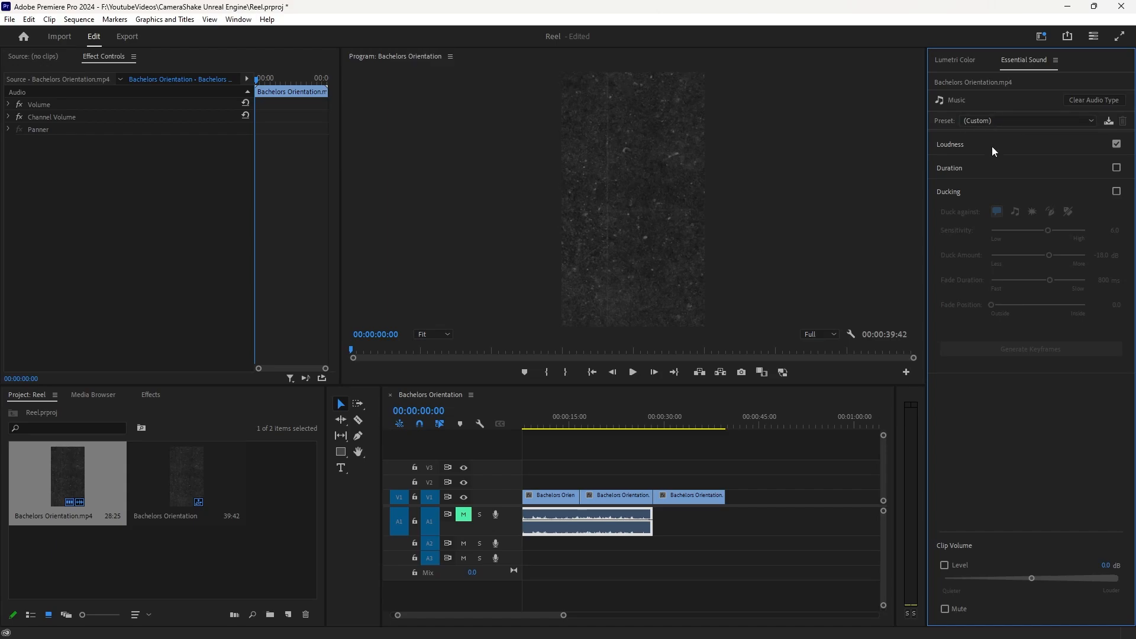
left_click(956, 171)
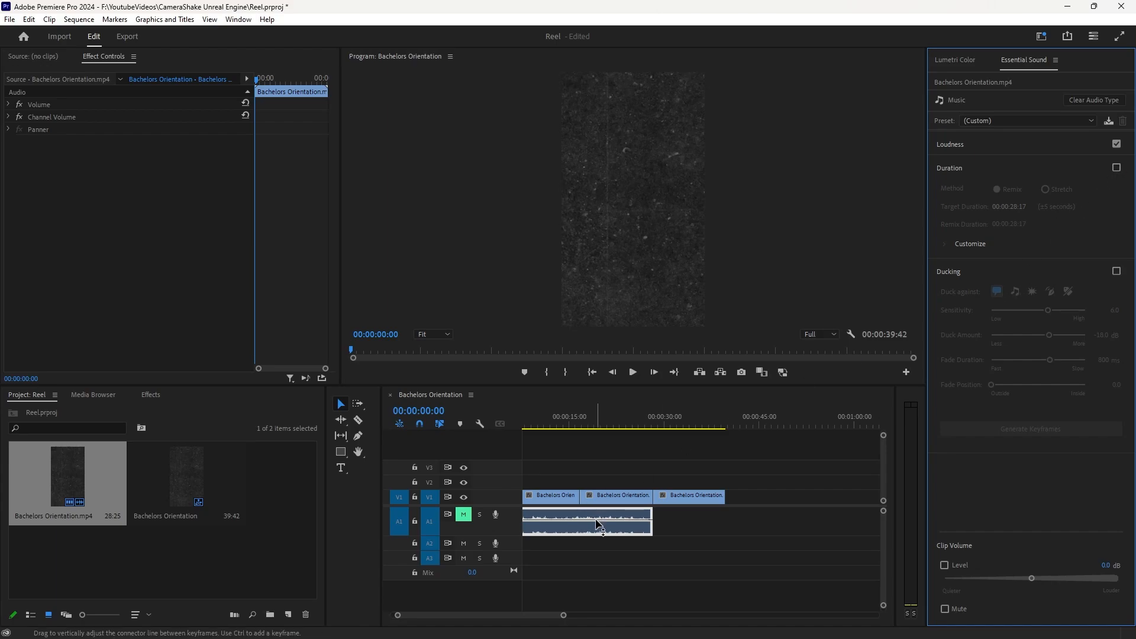
Enable Duration for the music clip with the Remix method and set its target duration to 00:00:35:17
left_click(1117, 169)
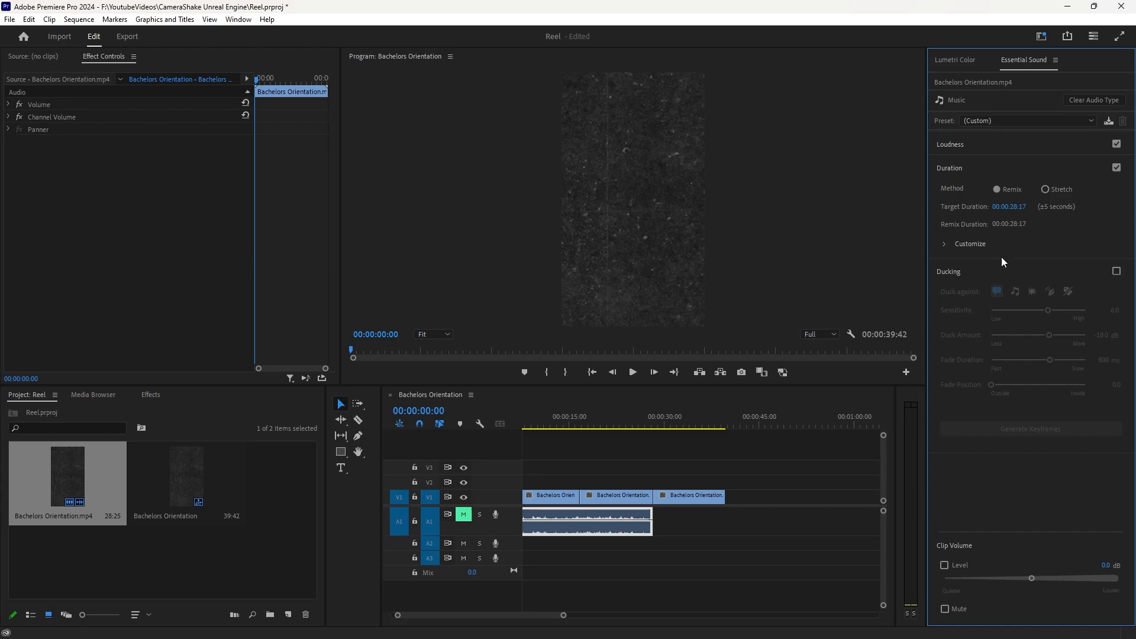
left_click(1015, 209)
left_click(1019, 207)
key("BackSpace")
key("BackSpace")
type("35")
key("Return")
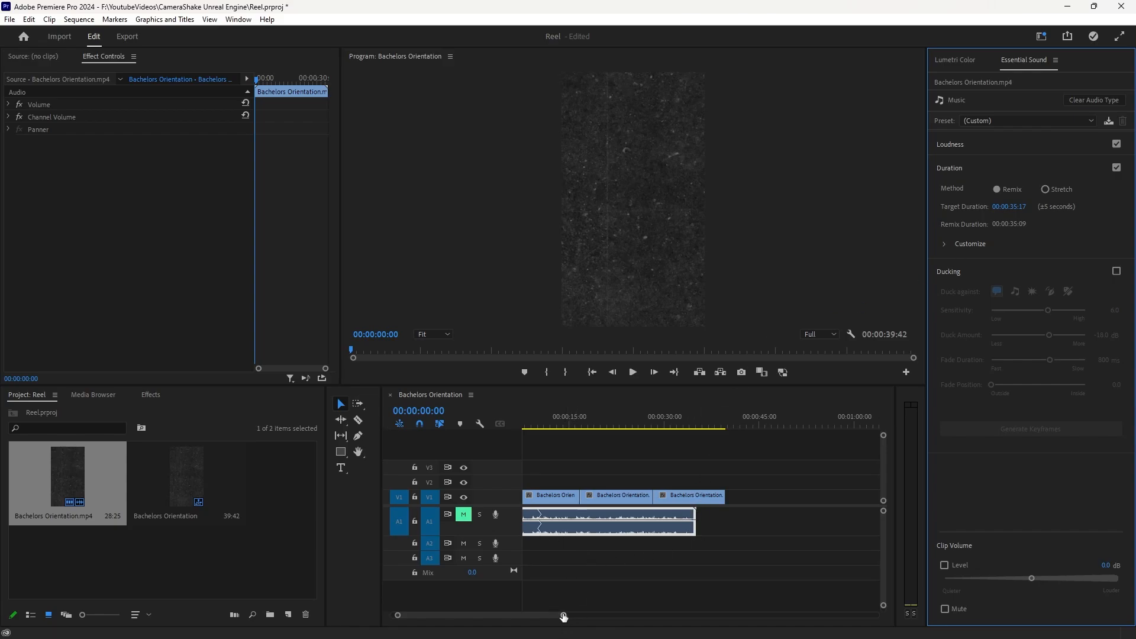
left_click_drag(563, 615, 598, 616)
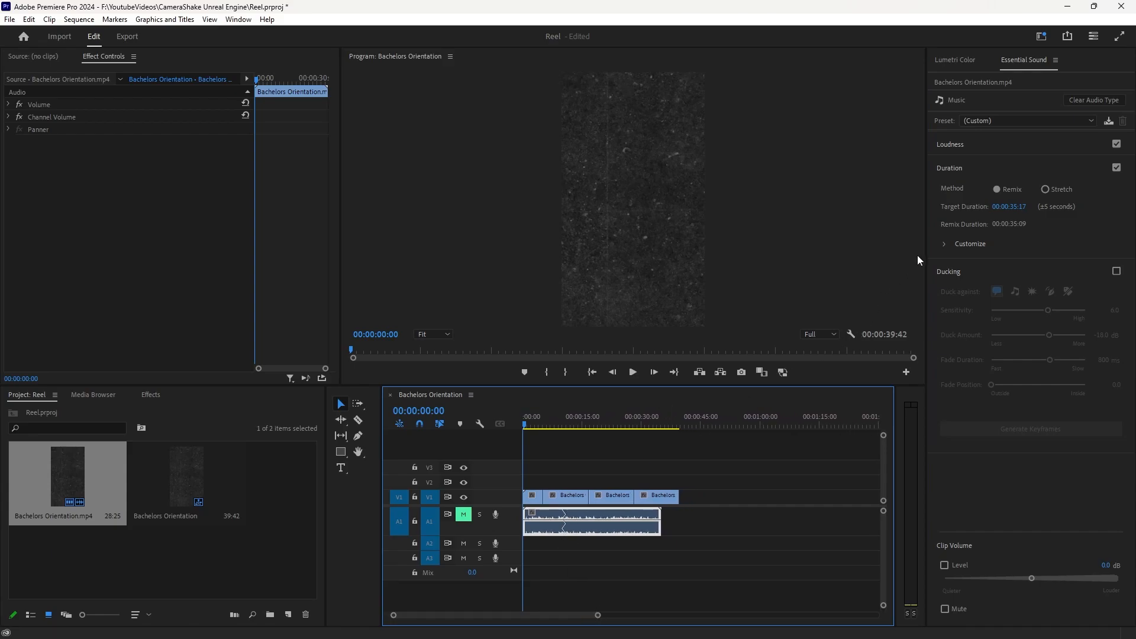
Show the custom Remix options for the music clip and set Segments to 10
left_click(945, 245)
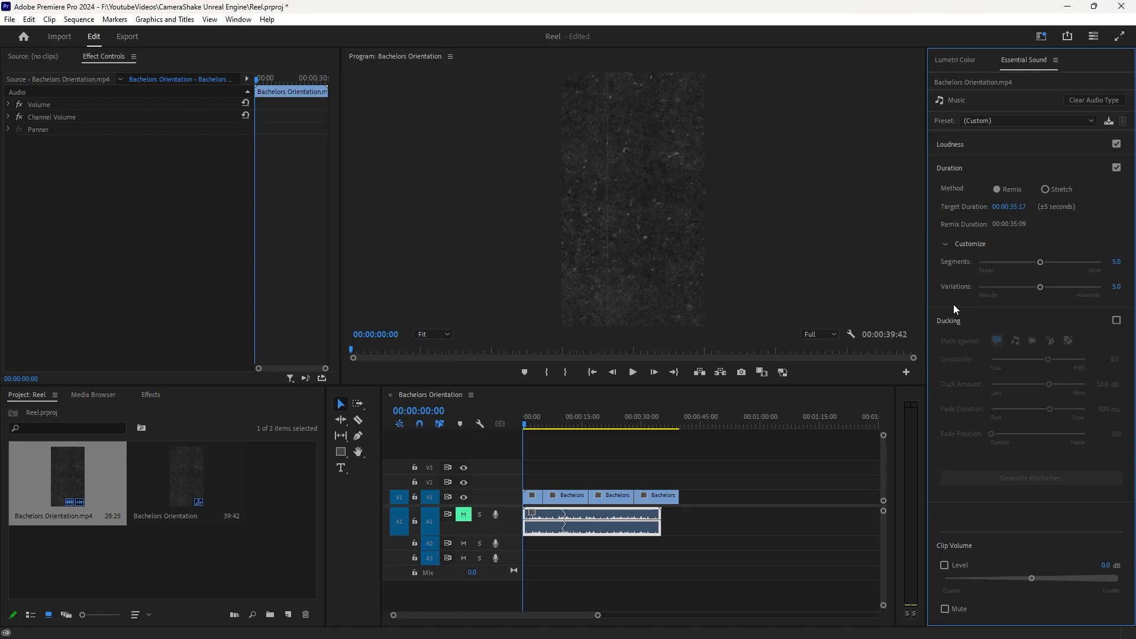
left_click(1117, 262)
type("10")
key("Return")
Set the music clip's target duration to 00:00:50:17
left_click(1017, 207)
left_click(1017, 207)
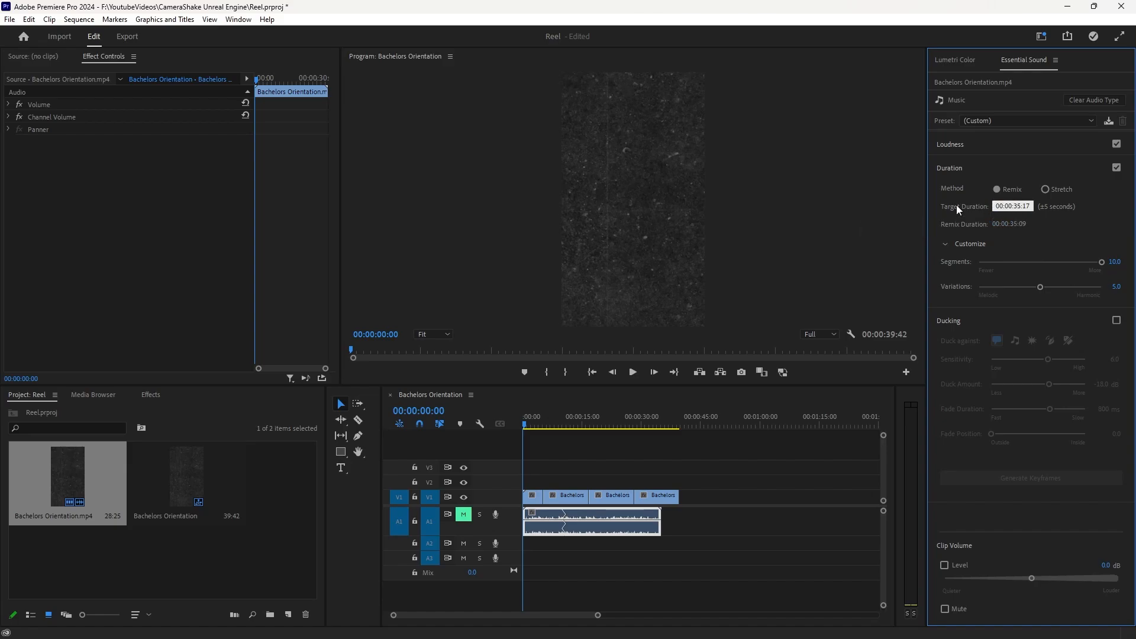
left_click_drag(1017, 205, 1020, 204)
key("BackSpace")
key("BackSpace")
type("50")
key("Return")
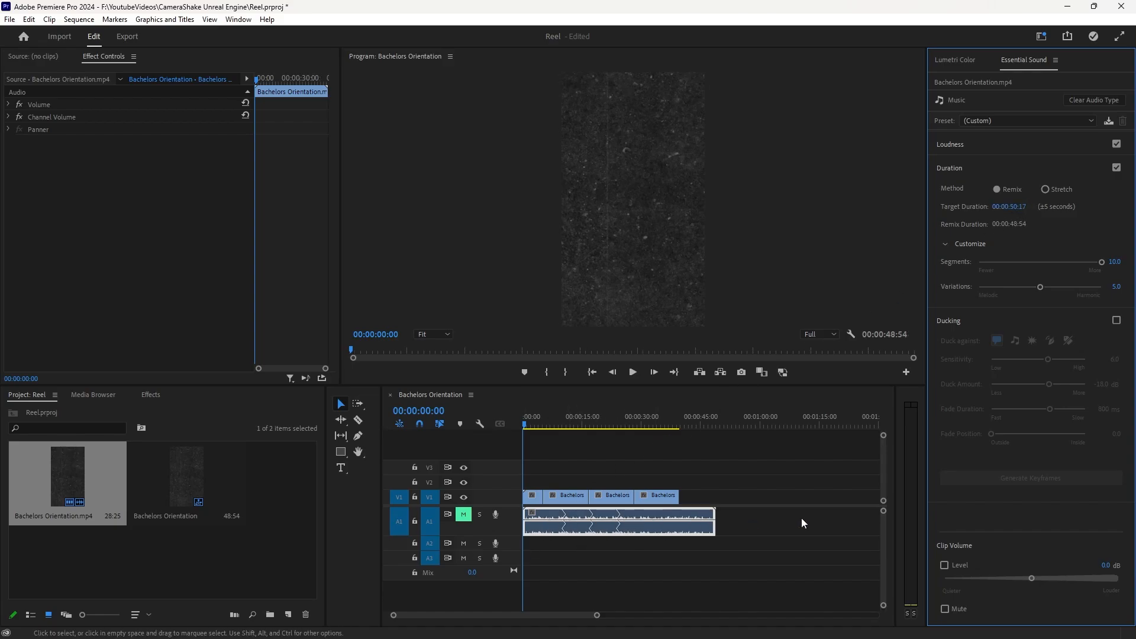
Set the Remix Segments value of the music clip to 5
left_click(1116, 264)
type("5")
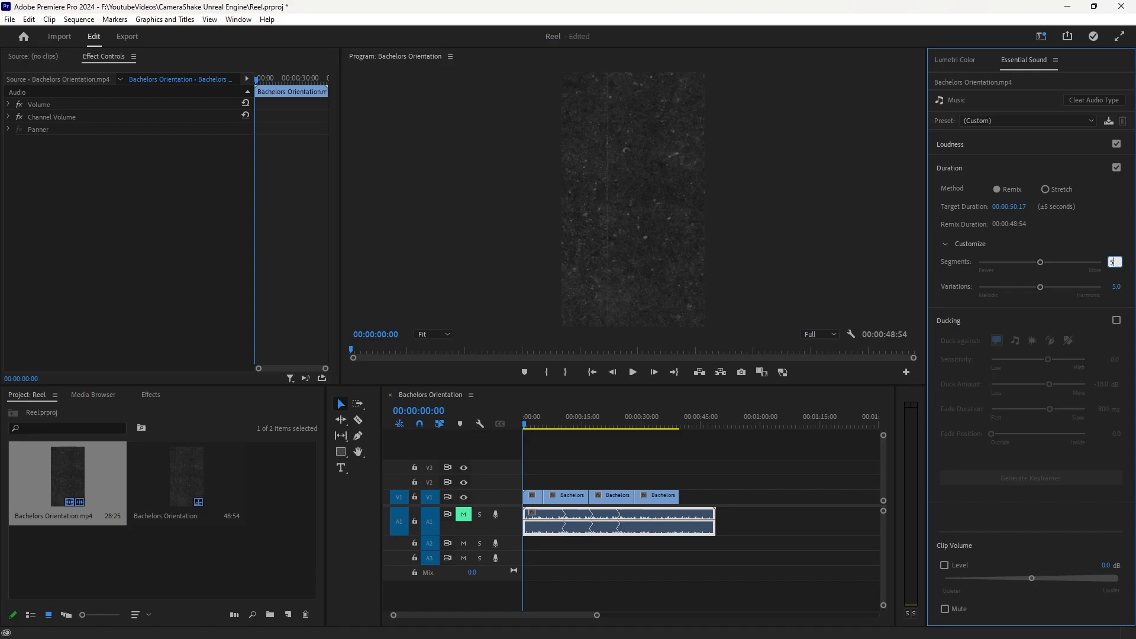
key("Return")
Adjust the music clip's target duration repeatedly, trying 00:00:51:03 and 00:00:47:01, and finish at 00:00:46:17
left_click_drag(1017, 208, 995, 208)
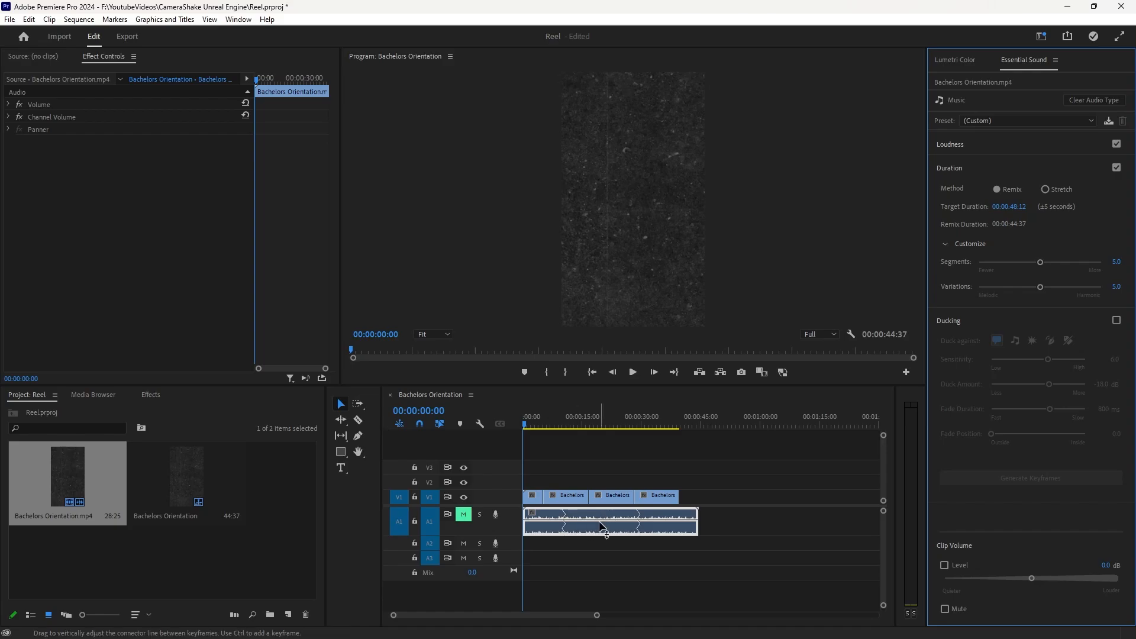
mouse_move(599, 524)
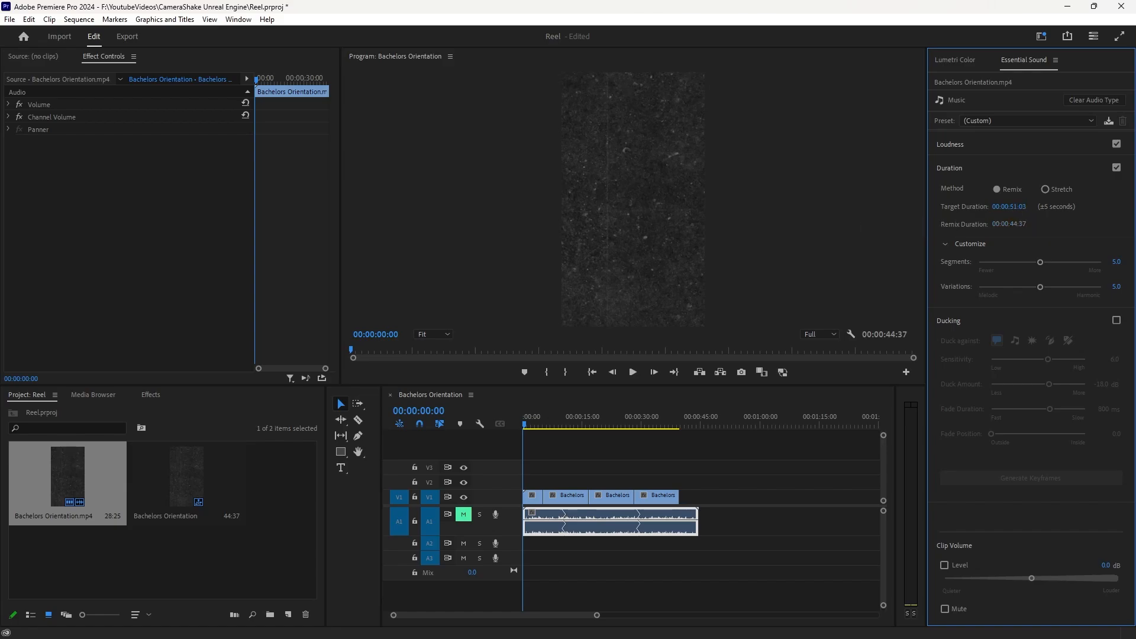
left_click_drag(1009, 206, 1015, 212)
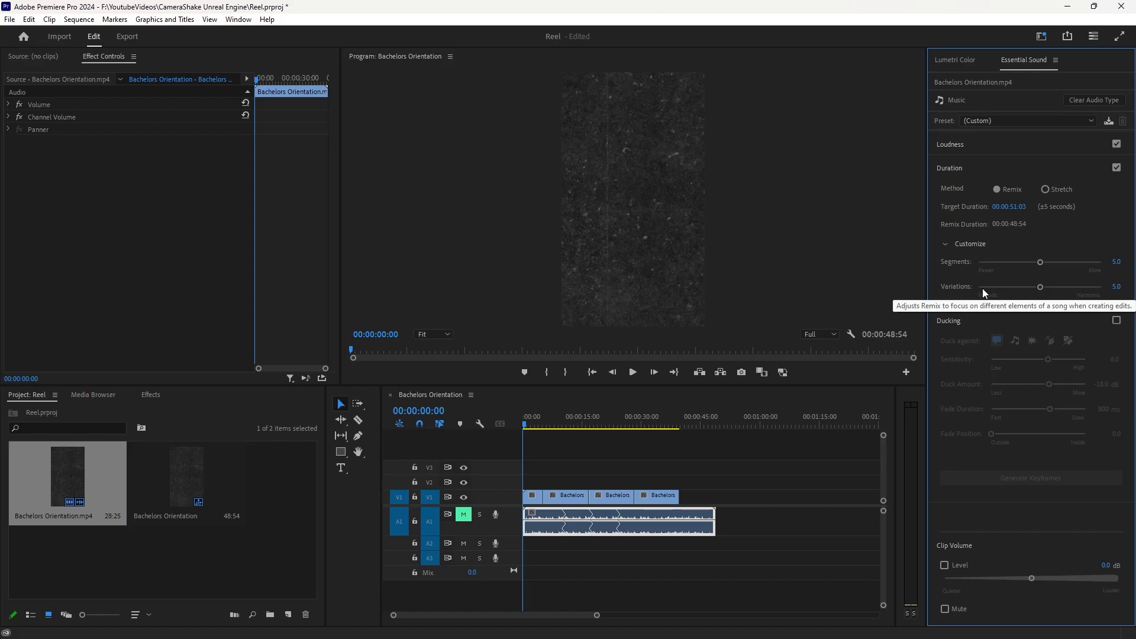
left_click_drag(1018, 206, 1007, 208)
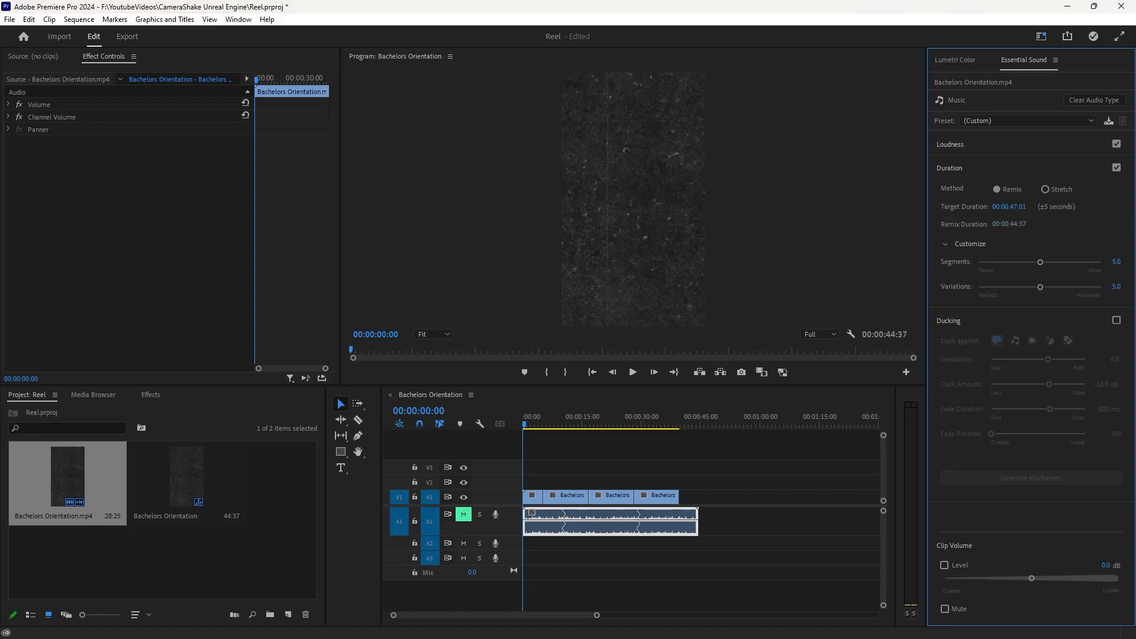
left_click_drag(1010, 207, 1017, 223)
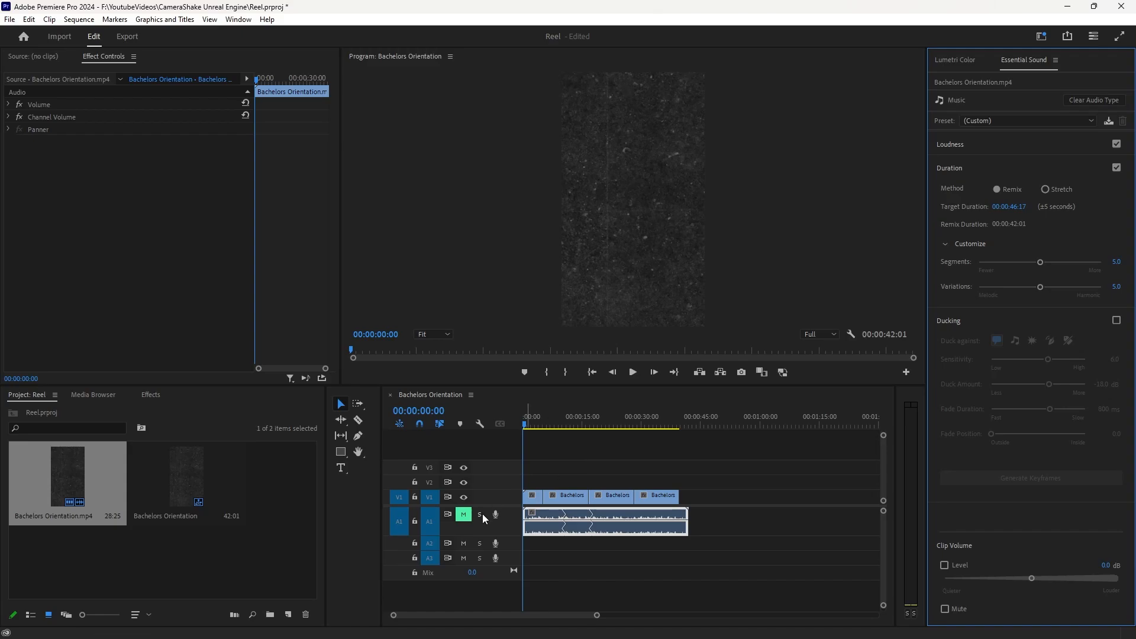
Unmute audio track A1 and play the sequence from the start to about 00:00:29:40, pausing near 00:00:21:06, to hear the remixed music
left_click(467, 515)
key("space")
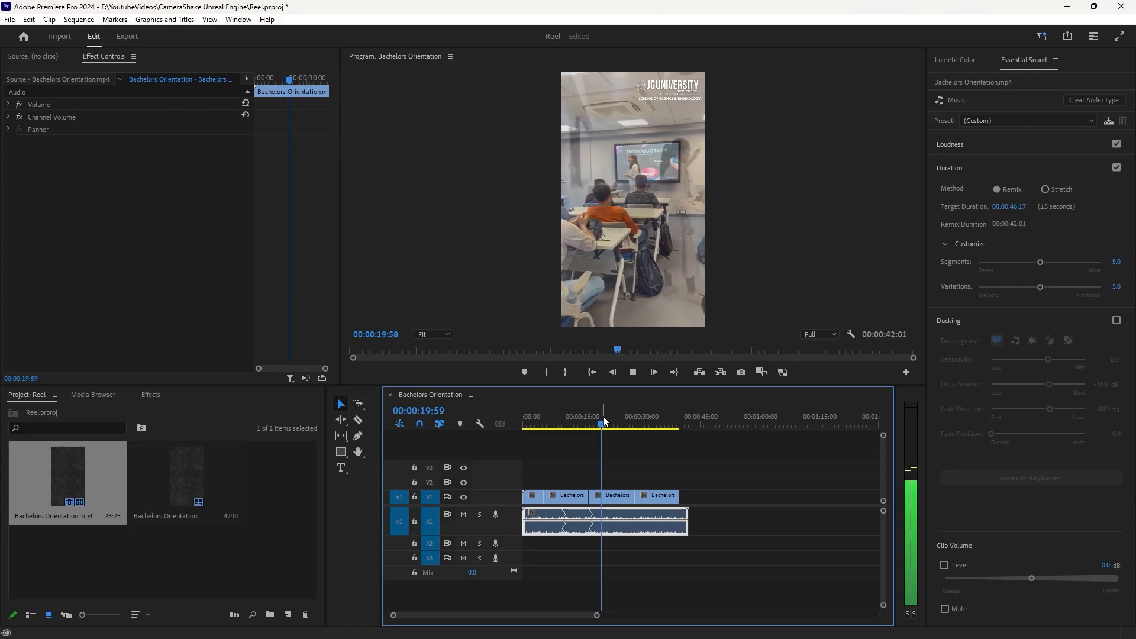
key("space")
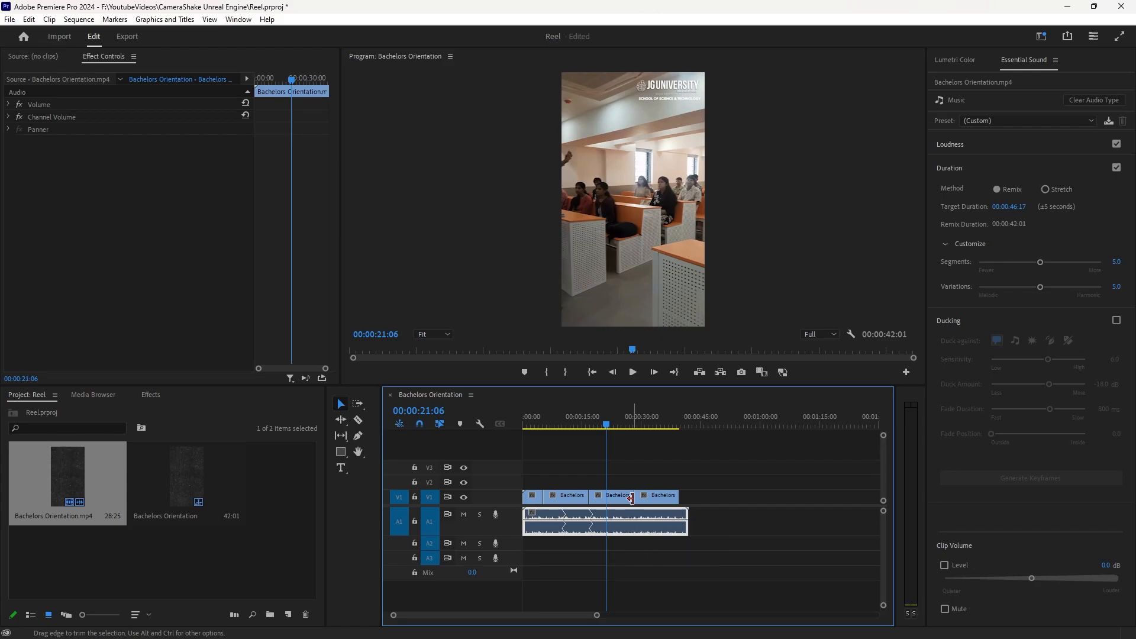
key("space")
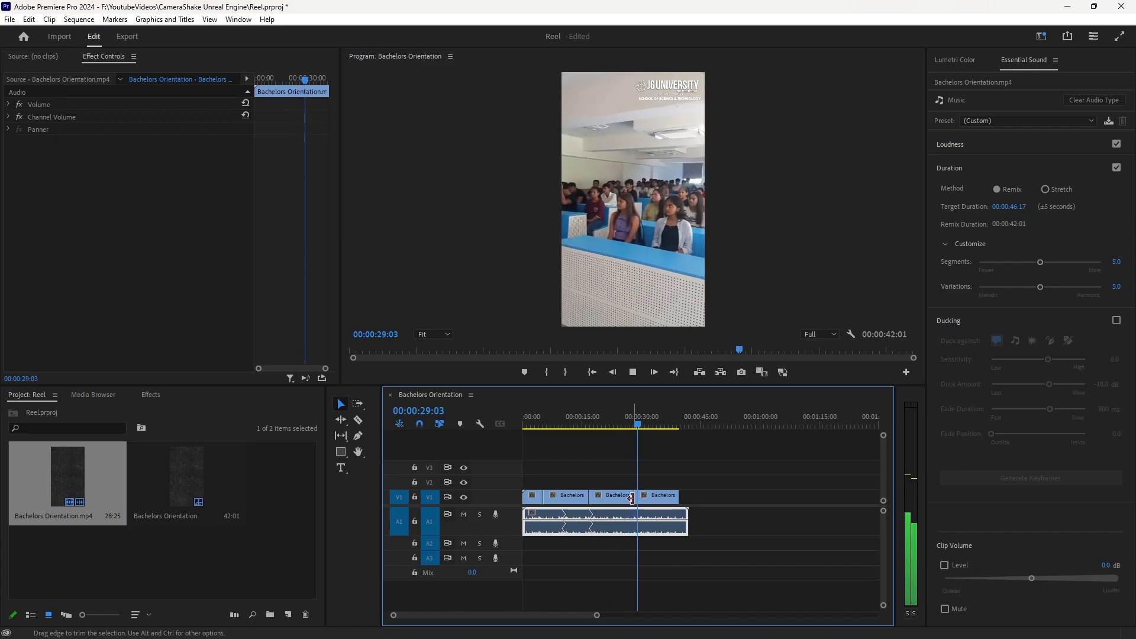
key("space")
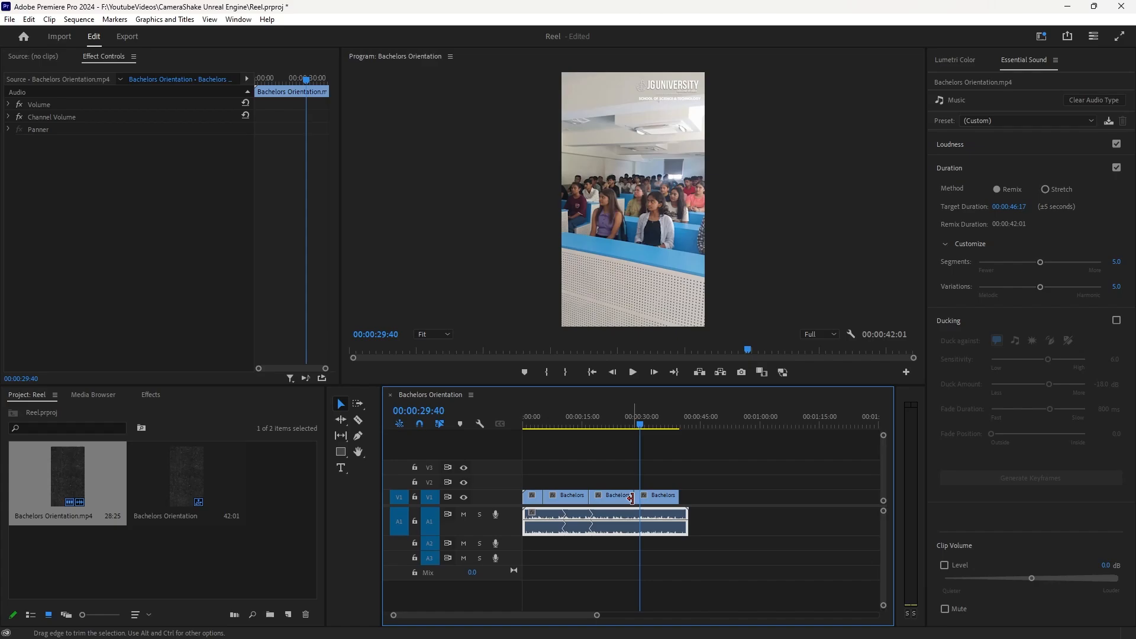